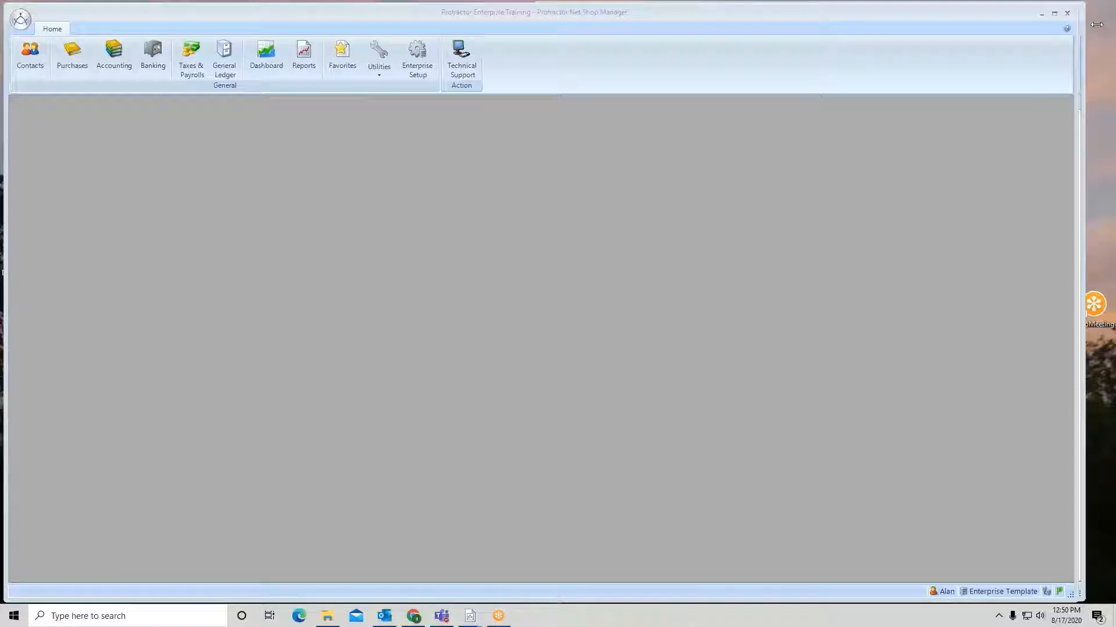
- List all payable accounts in the enterprise setup and view the options for adding a new payable account
left_click(417, 52)
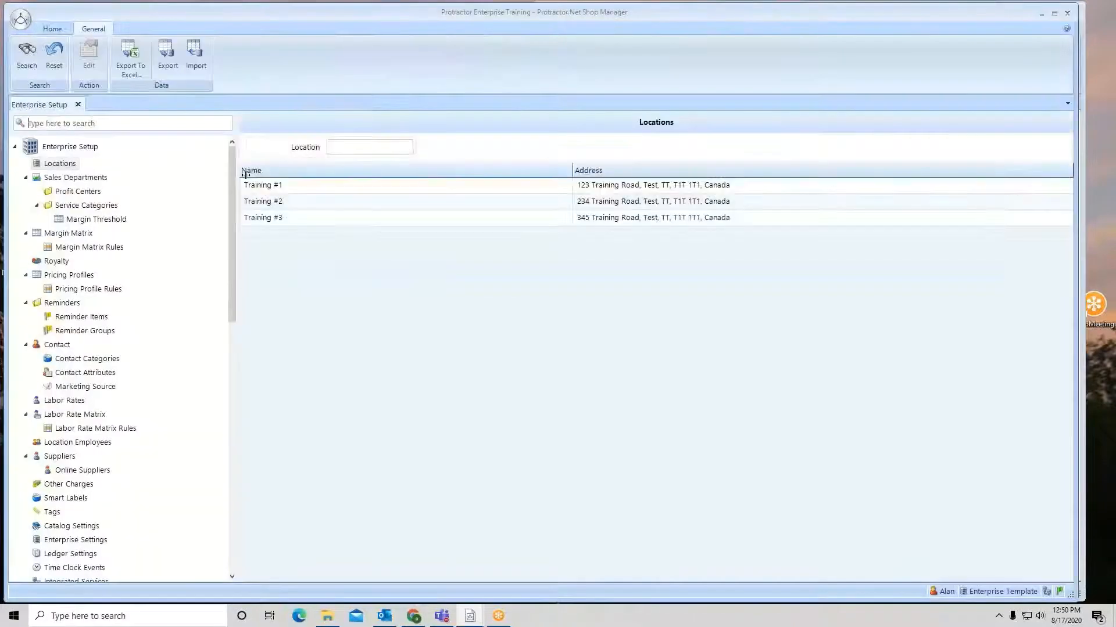
left_click_drag(235, 181, 250, 401)
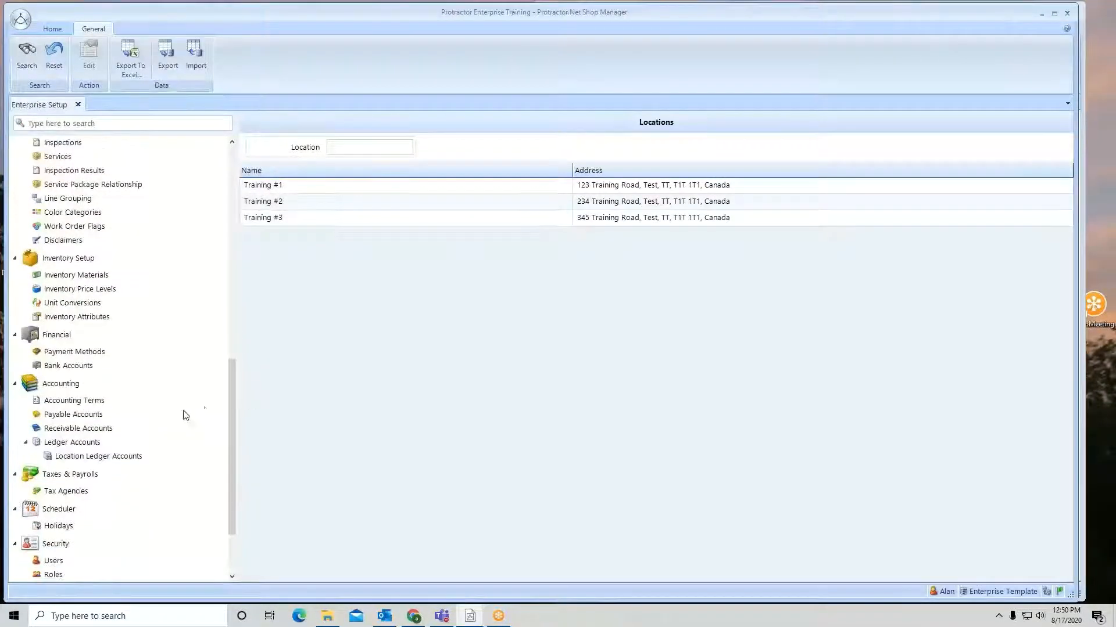
left_click(83, 418)
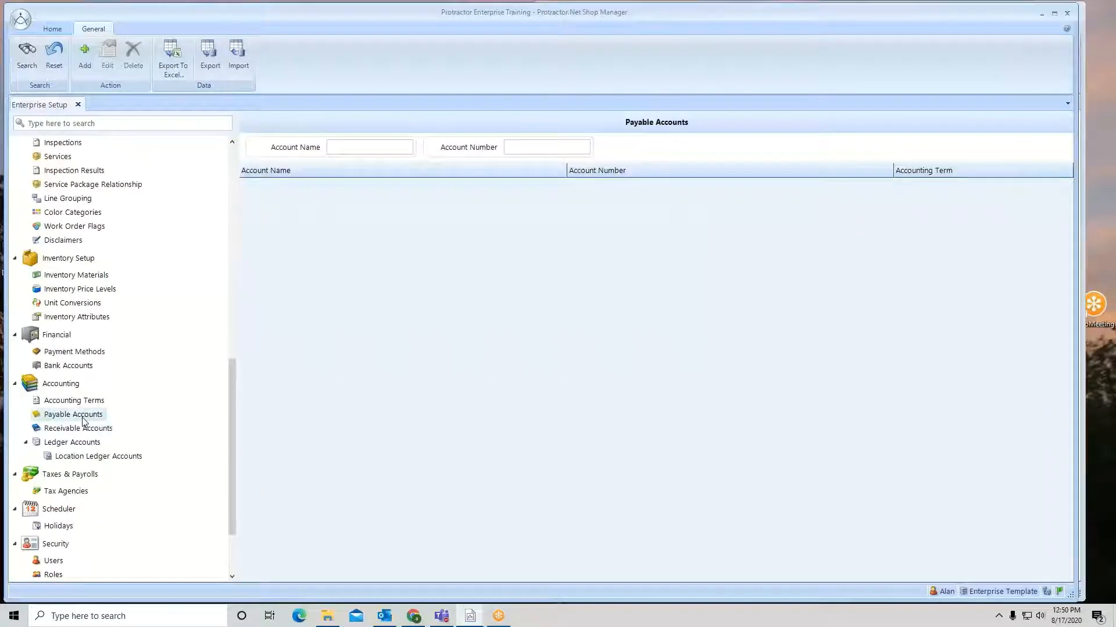
left_click(25, 62)
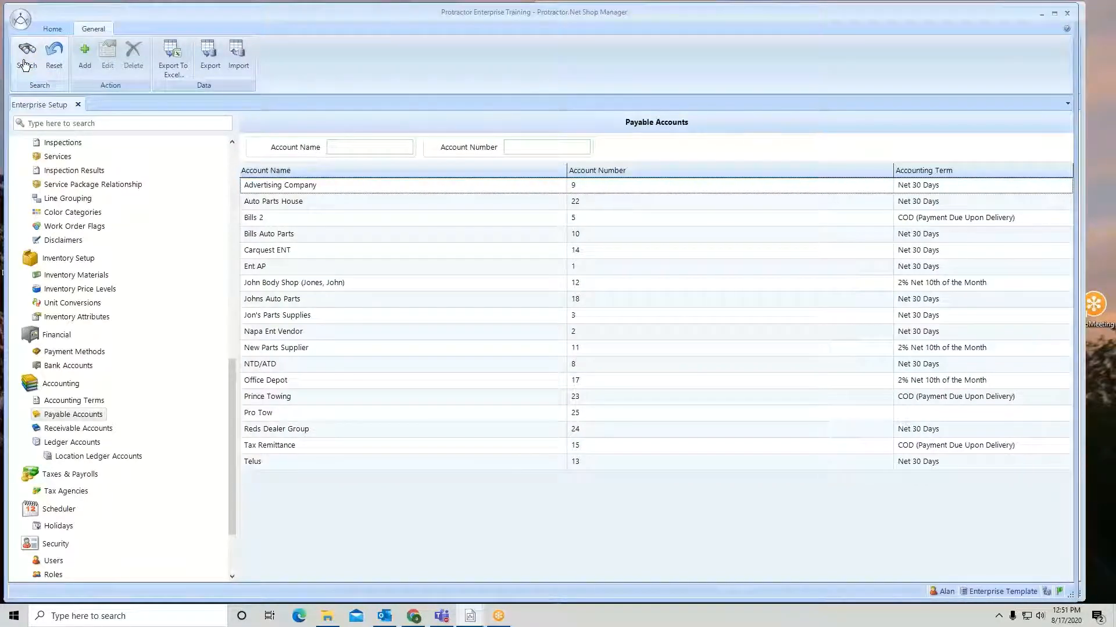
left_click(81, 61)
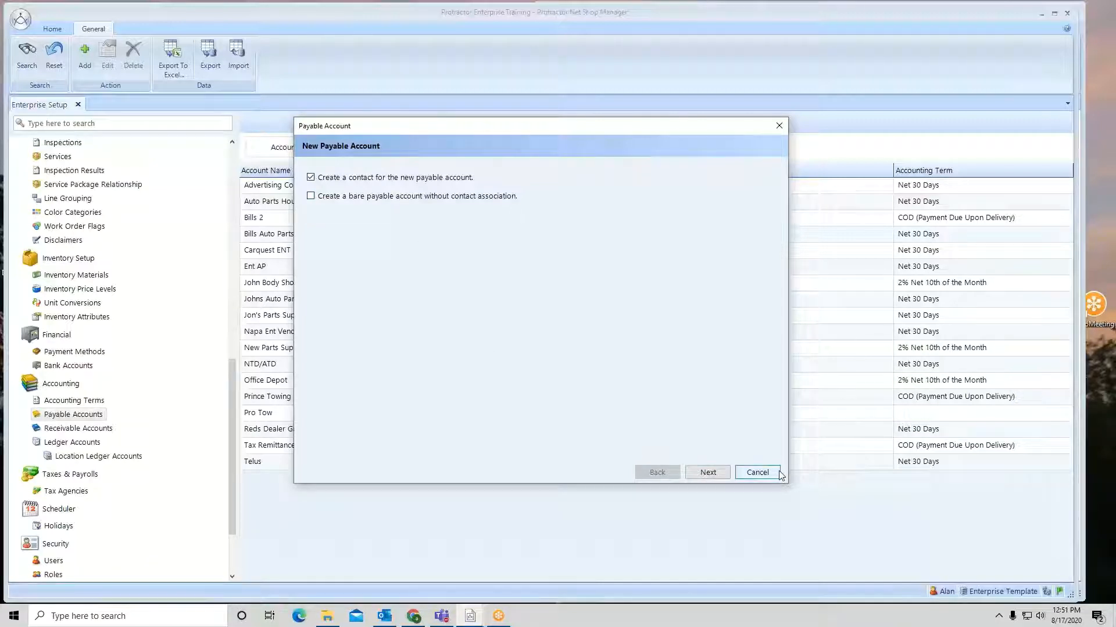
left_click(757, 472)
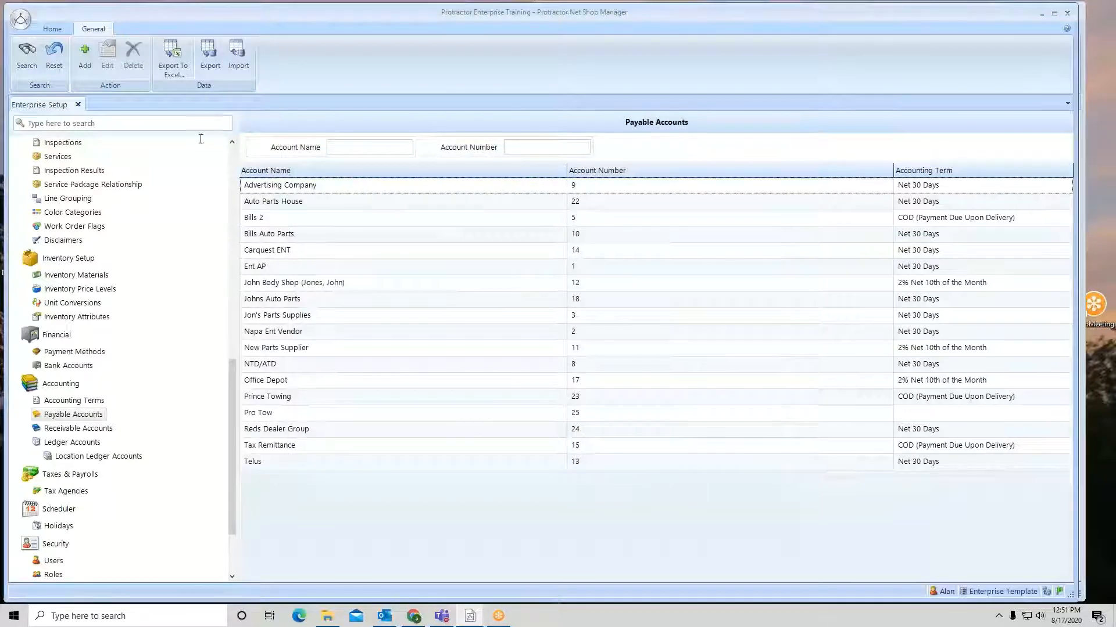
- Add a new enterprise contact with the company name Pro Towing
left_click(50, 30)
left_click(29, 55)
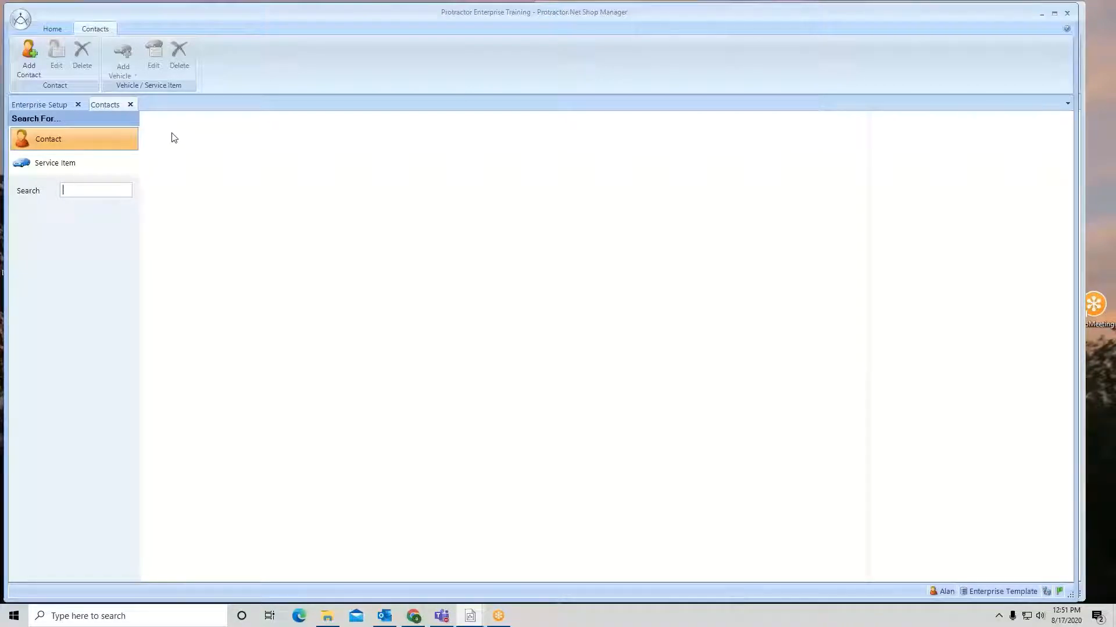
left_click(30, 69)
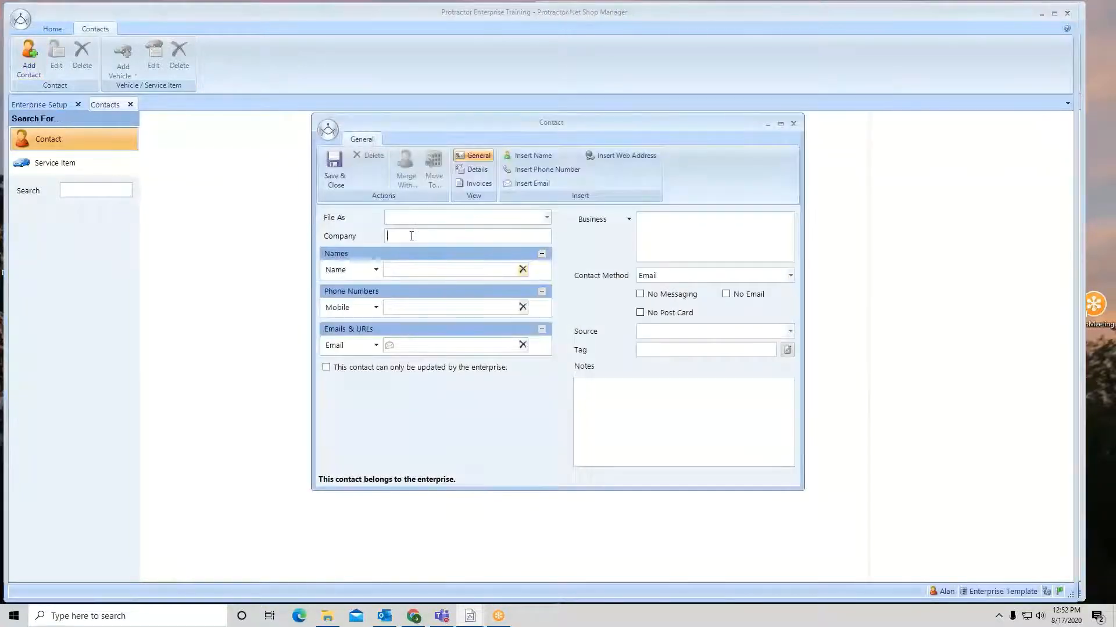
type("P")
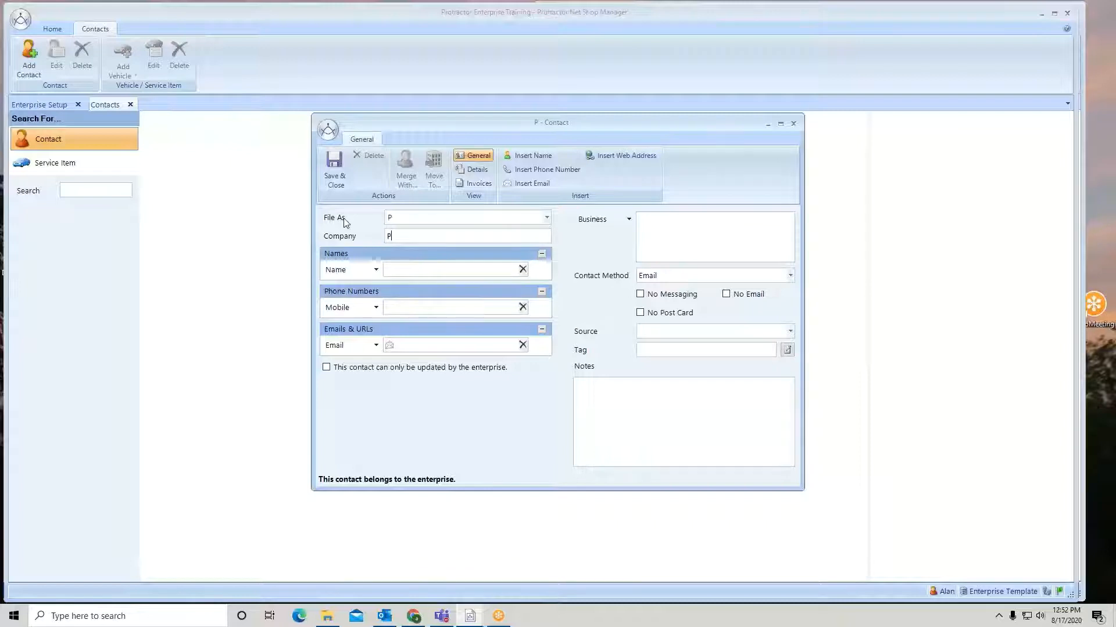
type("ro Towing")
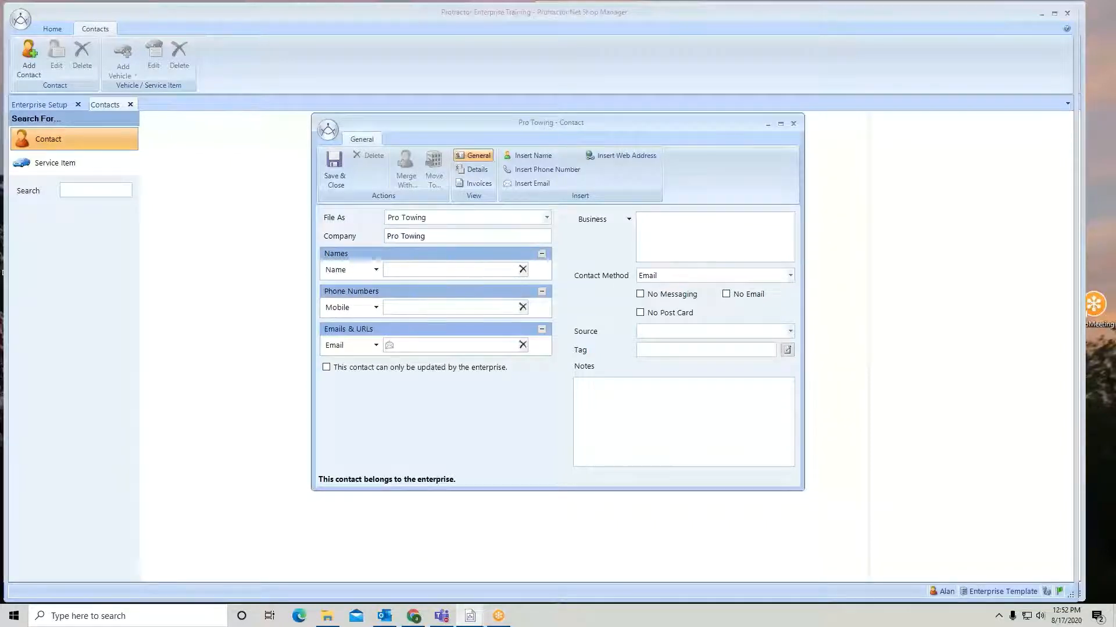
- Save the contact while opening its supplier settings, and limit the supplier type to Sublet only
left_click(476, 172)
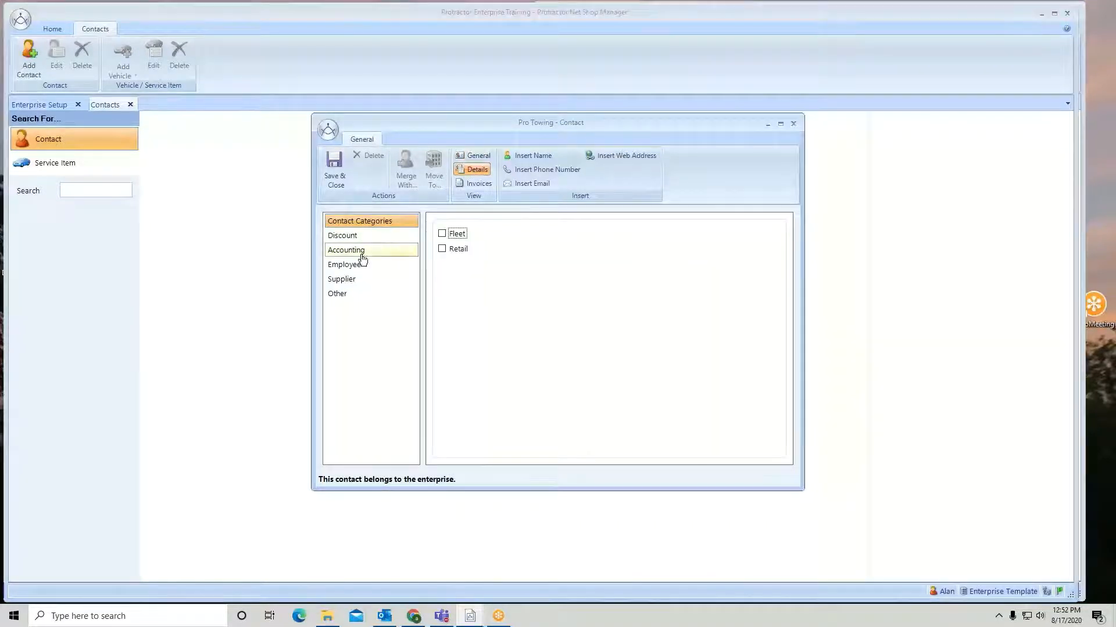
left_click(349, 281)
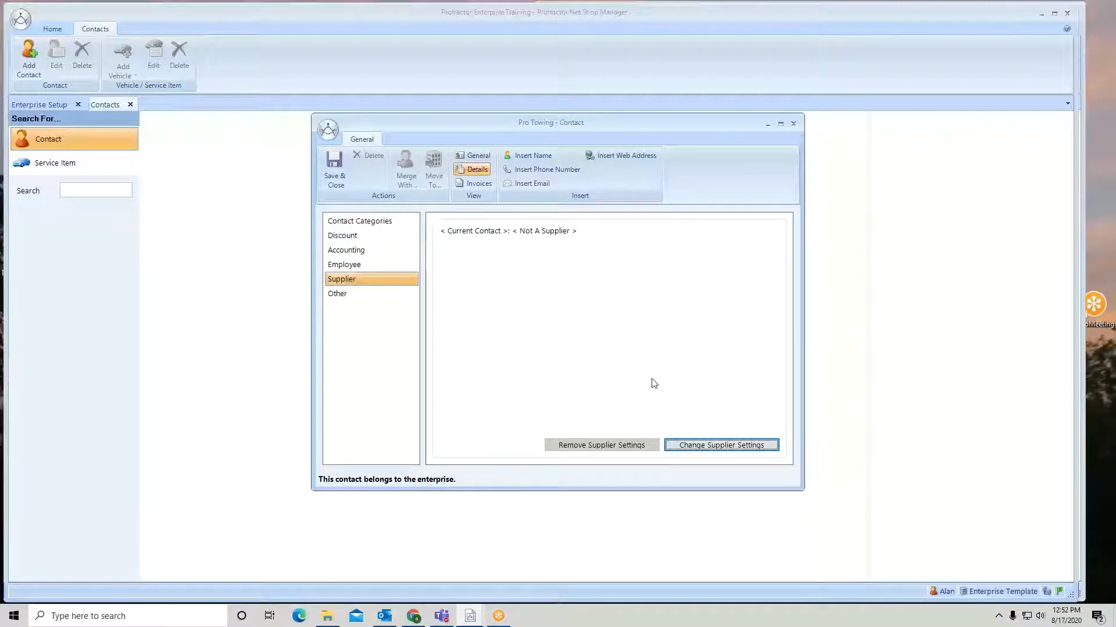
left_click(733, 447)
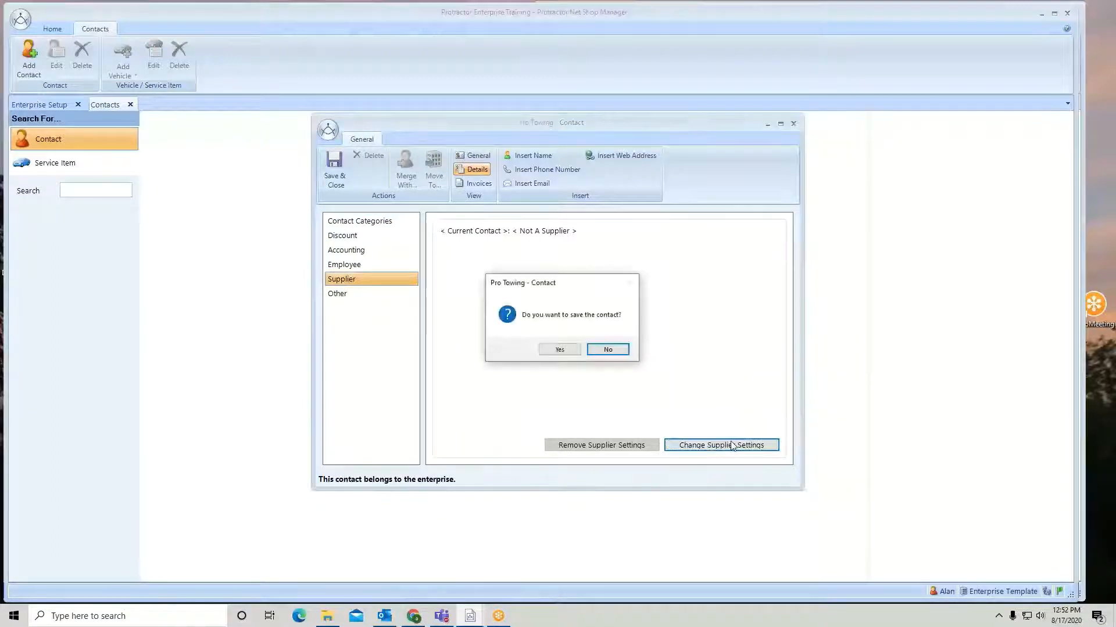
left_click(561, 350)
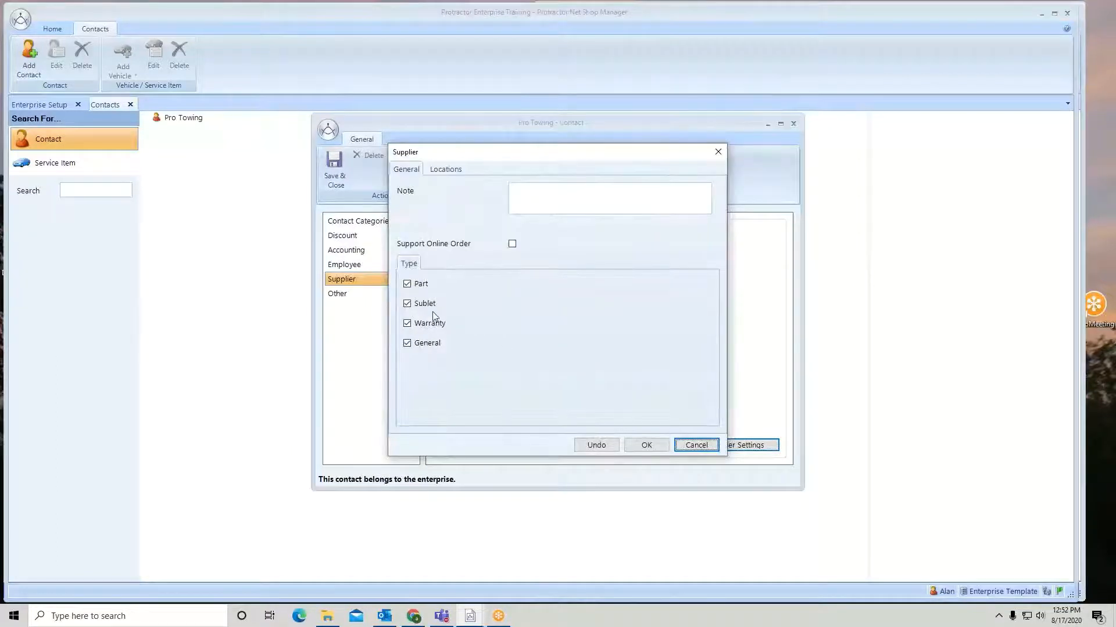
left_click(407, 323)
left_click(407, 343)
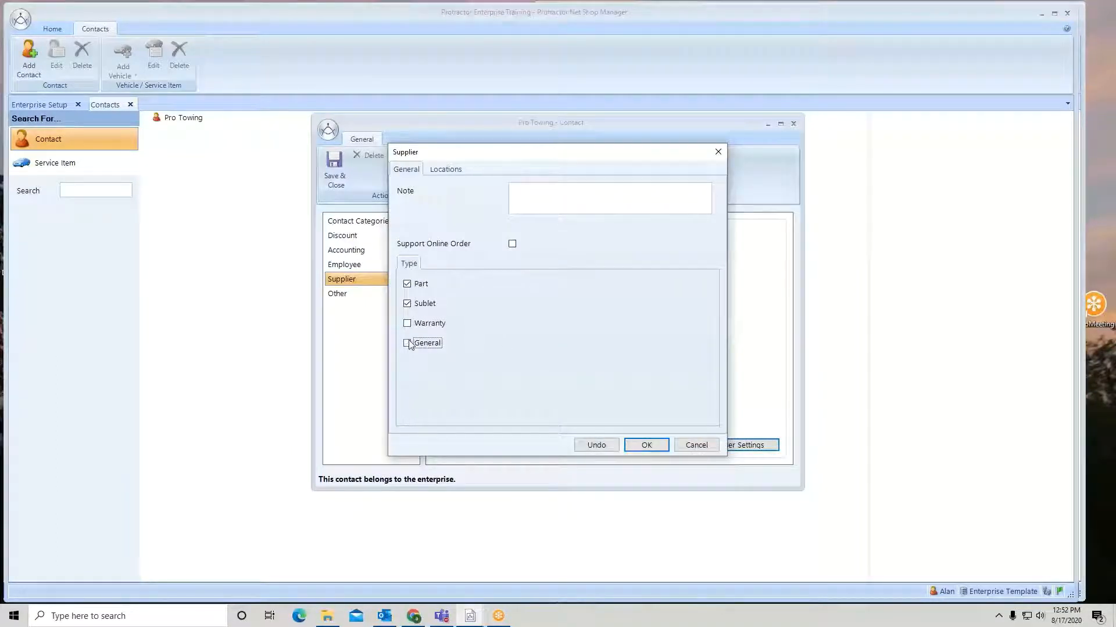
left_click(407, 284)
- Synchronize the supplier to locations Training #1, Training #2 and Training #3, and accept the supplier settings
left_click(444, 170)
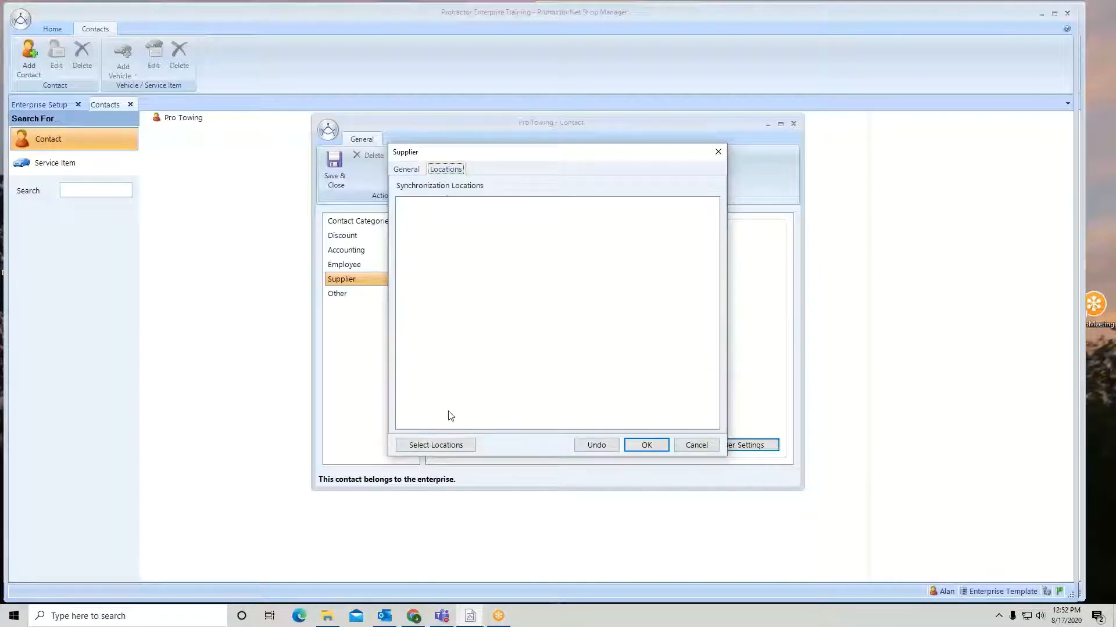
left_click(459, 448)
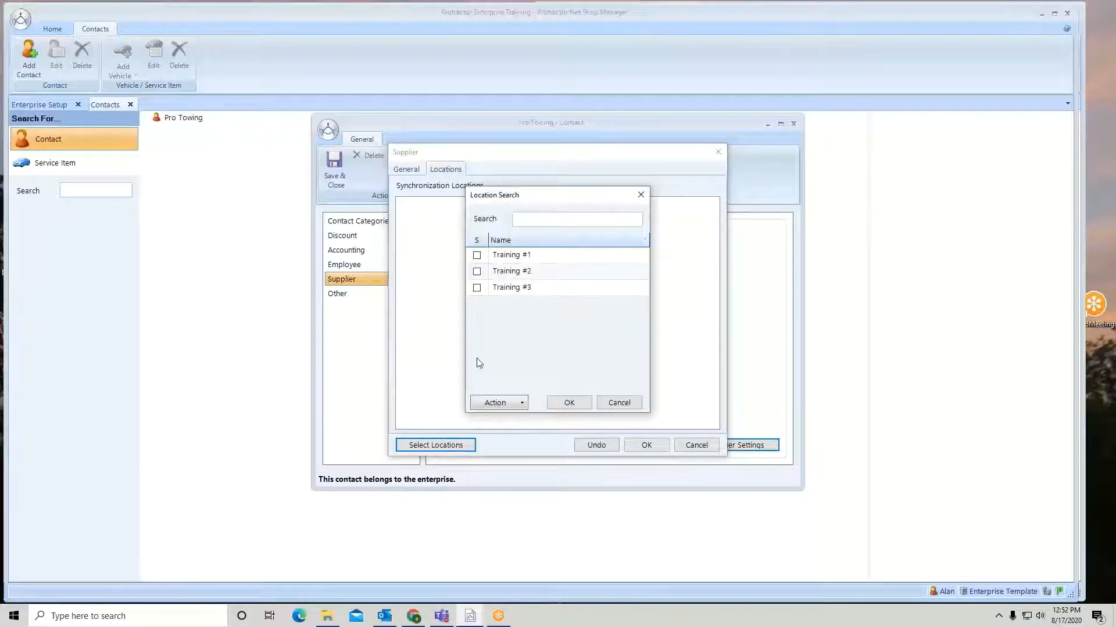
left_click(476, 256)
left_click(476, 272)
left_click(477, 288)
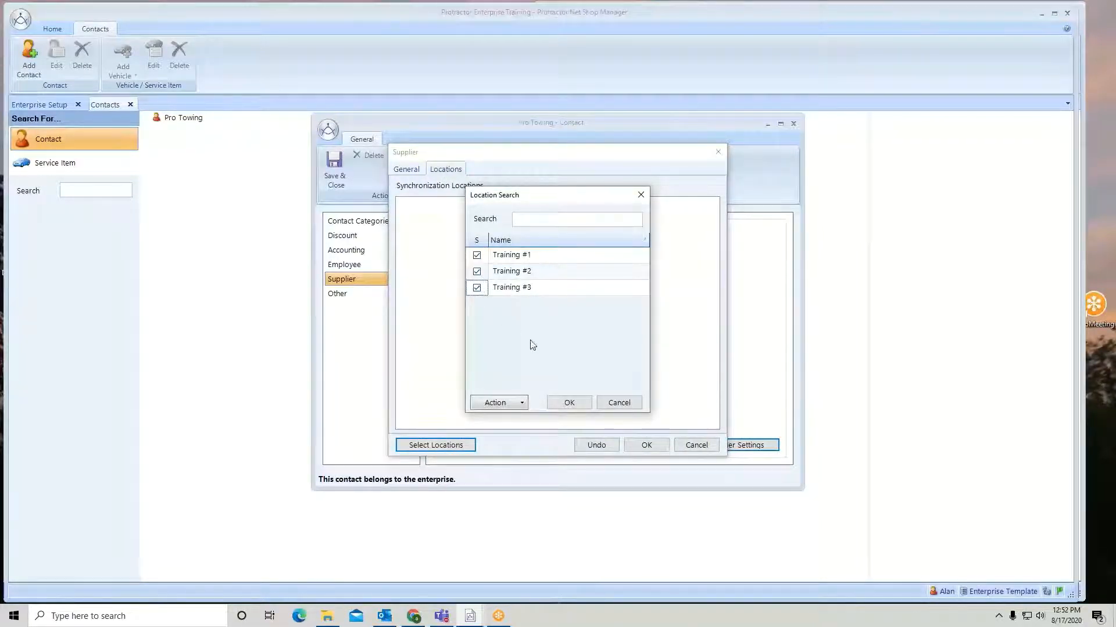
left_click(572, 404)
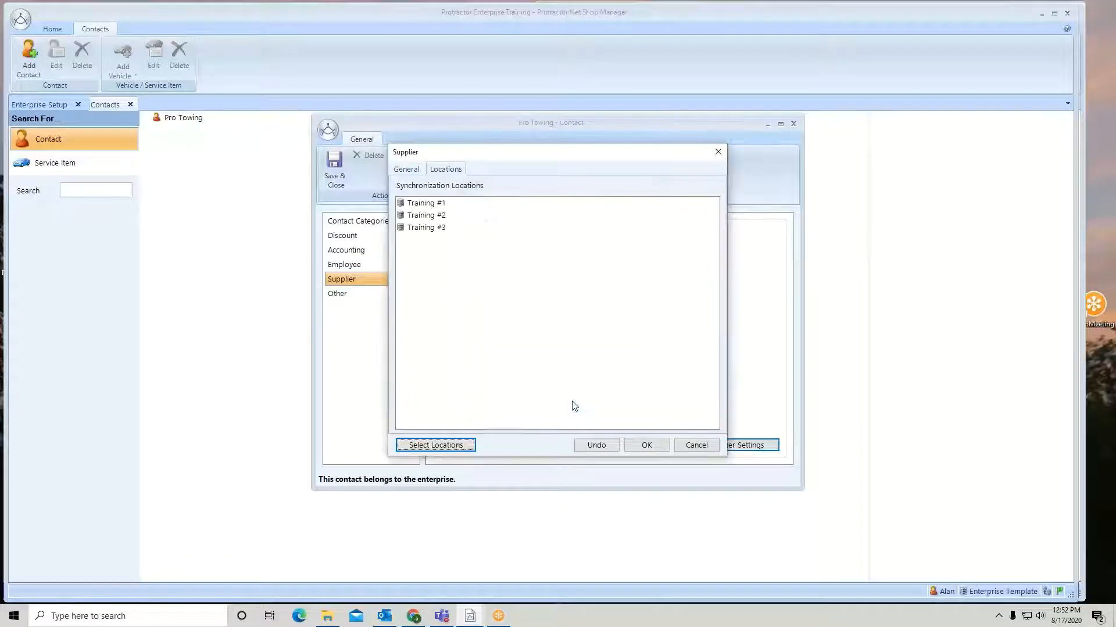
left_click(648, 445)
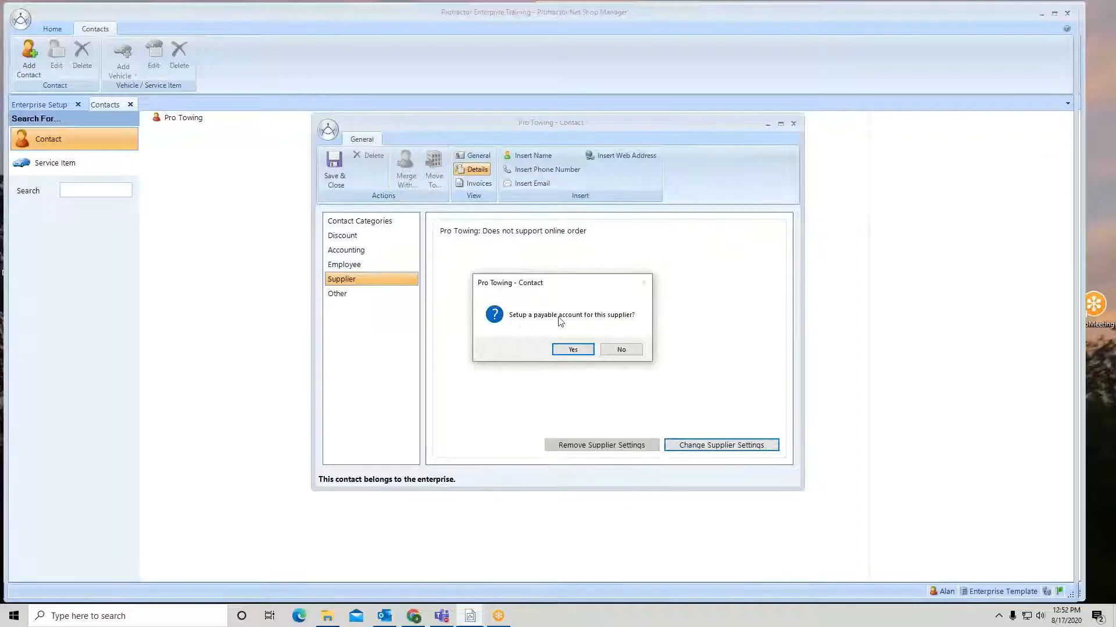
- Set up a payable account for the supplier managed by Location, and save both the account and the contact
left_click(569, 349)
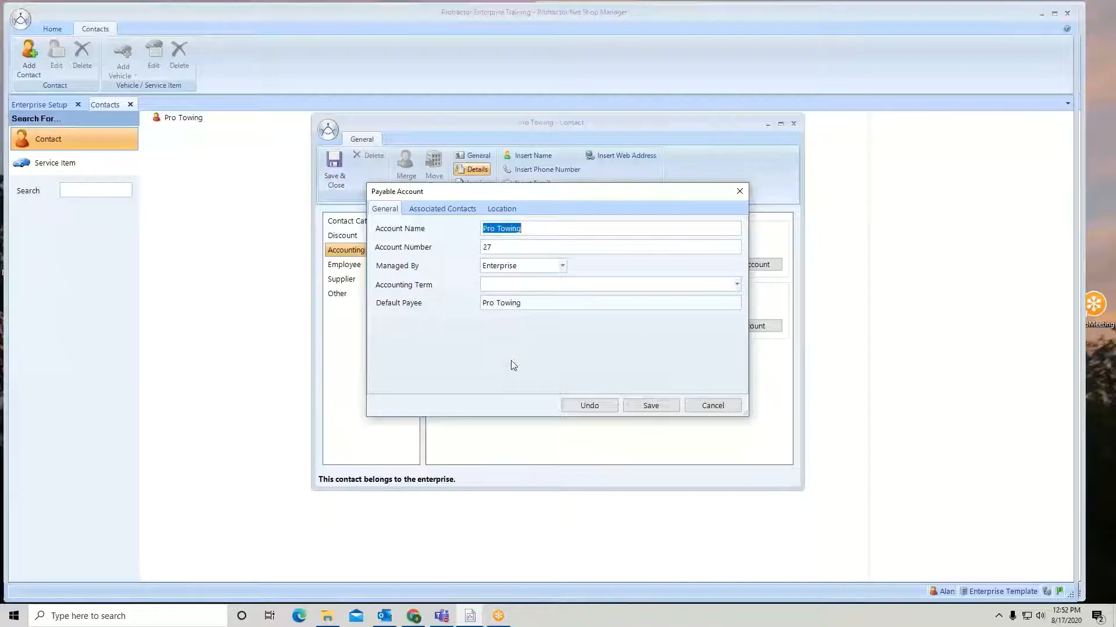
left_click(564, 267)
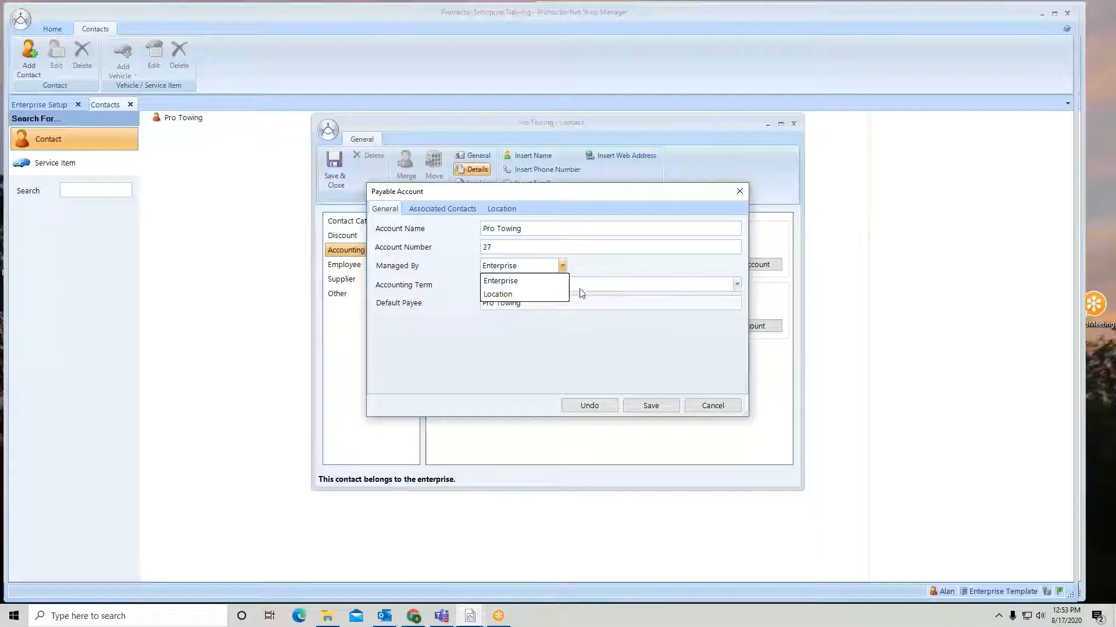
left_click(503, 294)
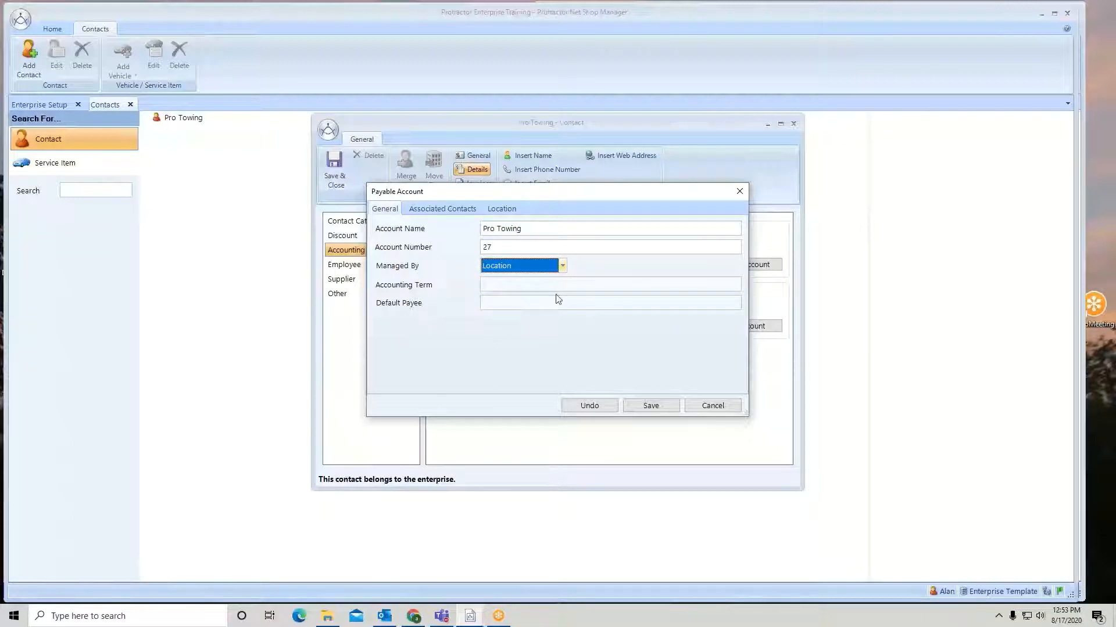
left_click(562, 266)
left_click(548, 281)
left_click(563, 266)
left_click(549, 295)
left_click(511, 210)
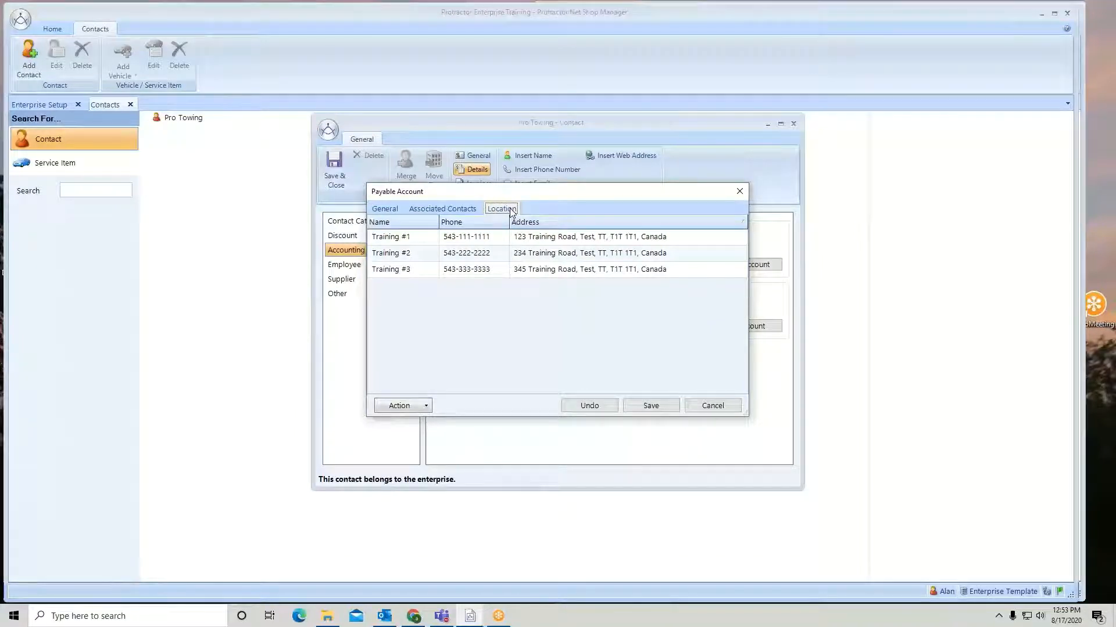
left_click(385, 209)
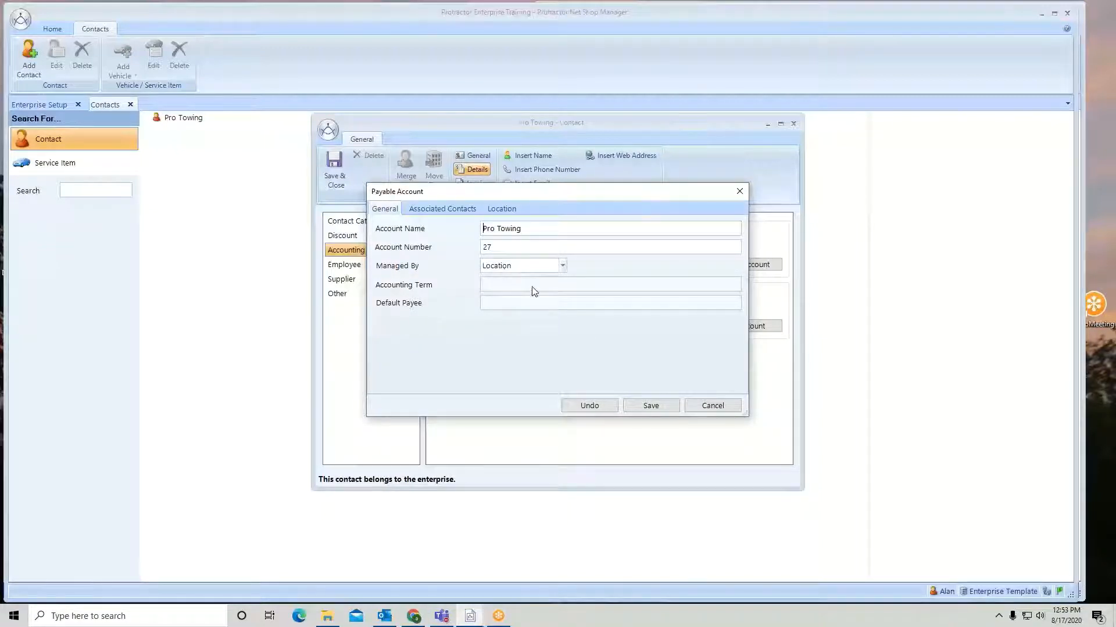
left_click(652, 406)
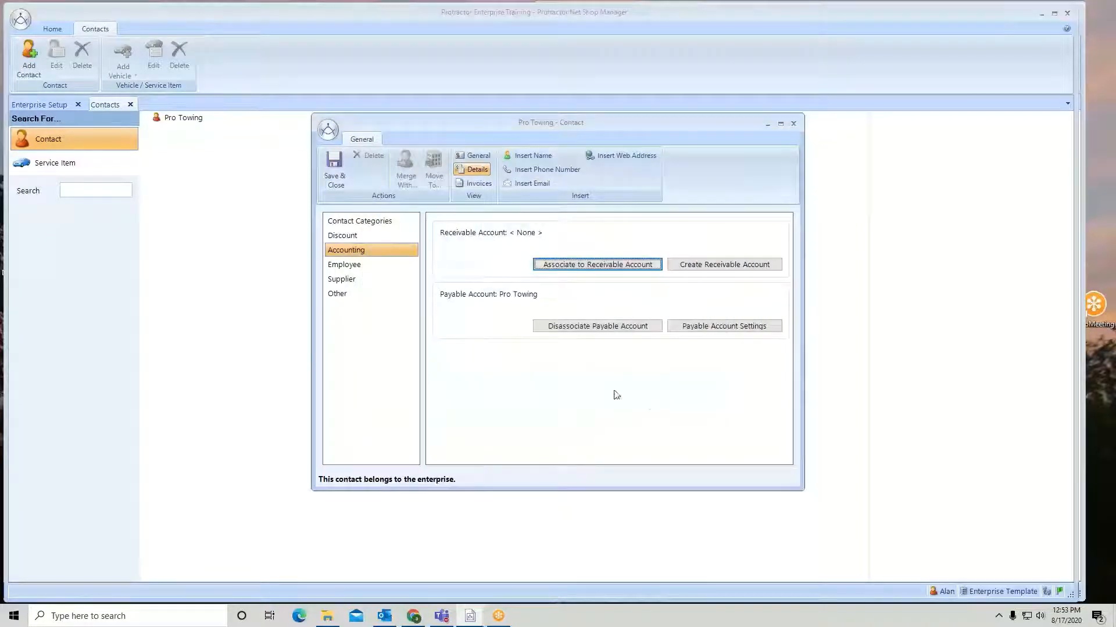
left_click(335, 165)
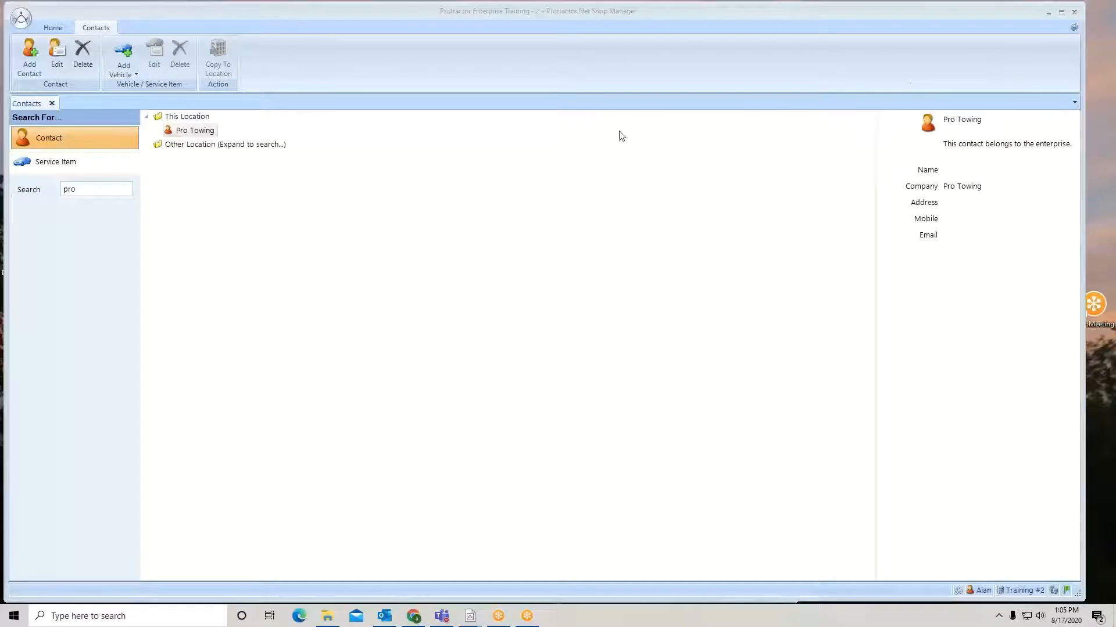
- Open the Pro Towing contact at the Training #2 location and review its supplier settings
right_click(196, 133)
left_click(220, 168)
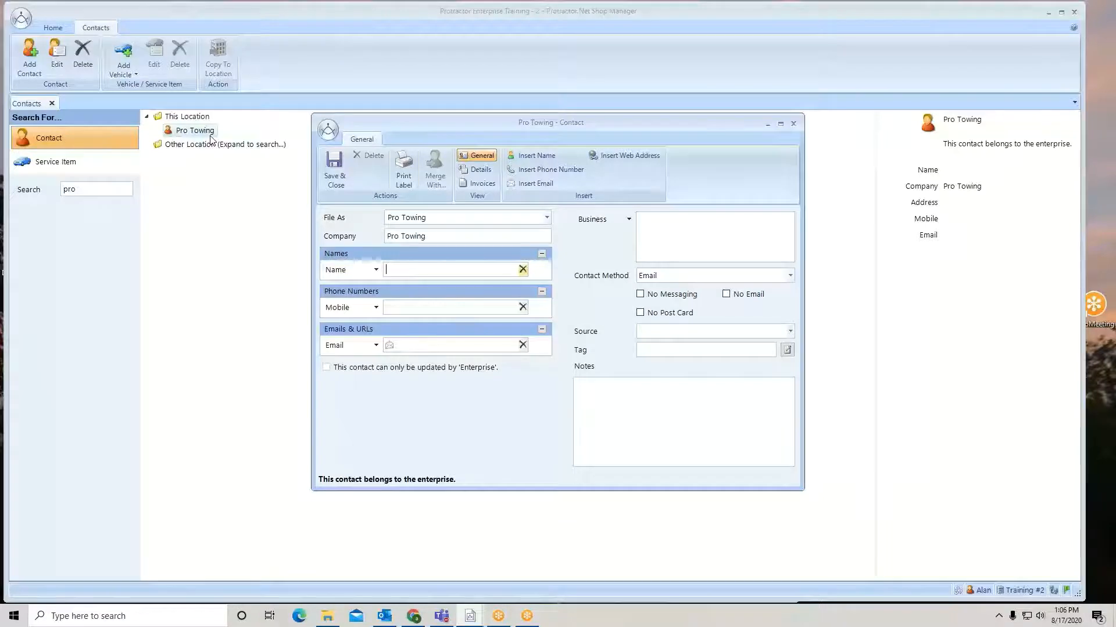
left_click(481, 169)
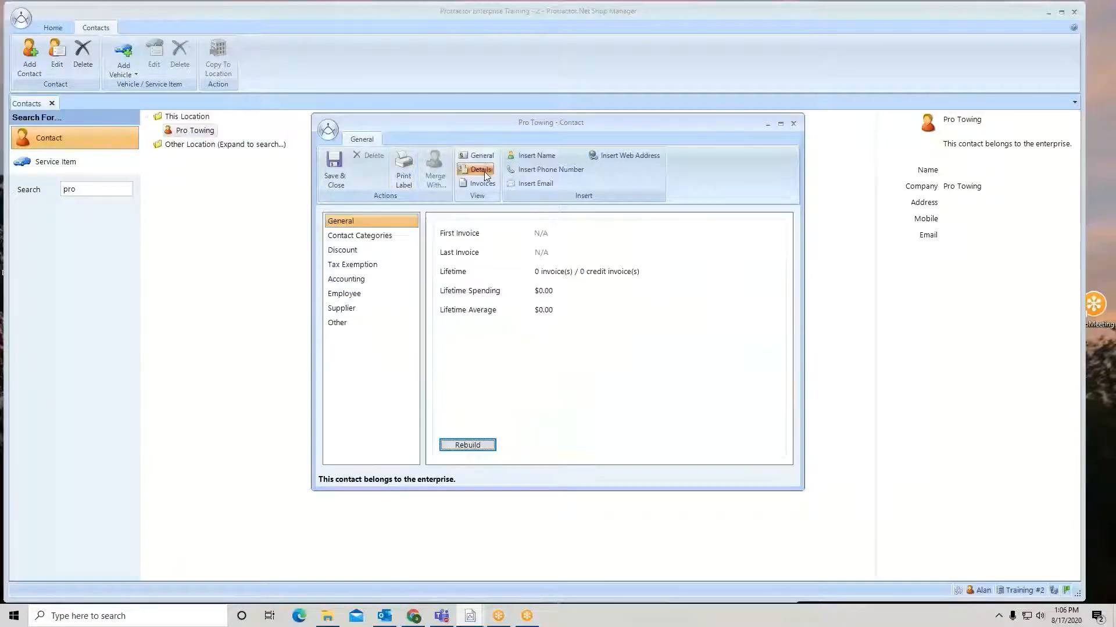
left_click(353, 316)
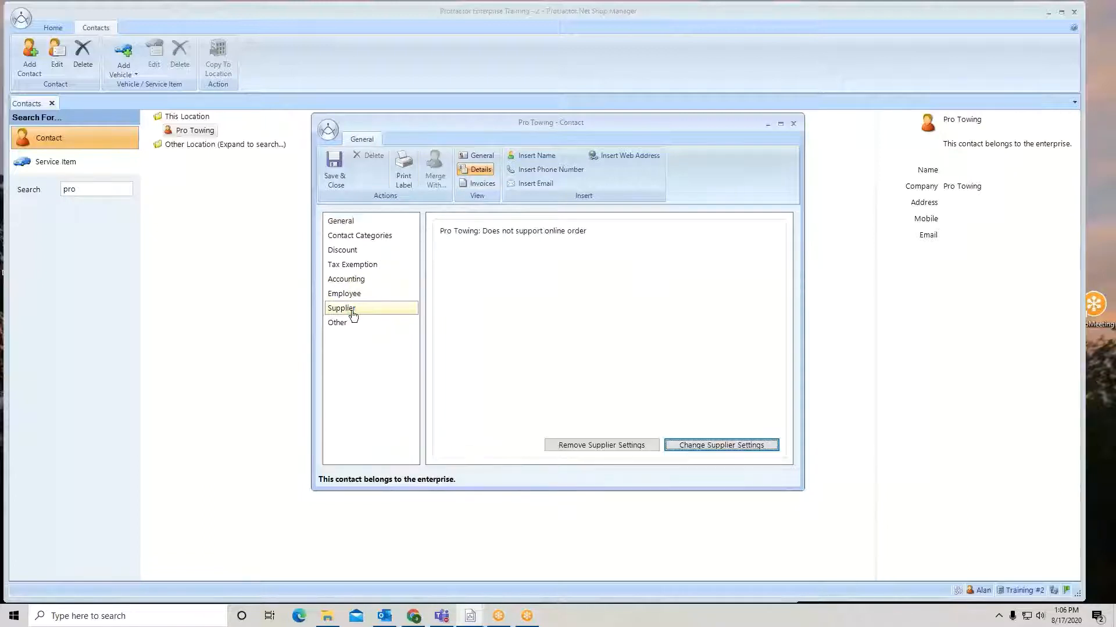
left_click(685, 446)
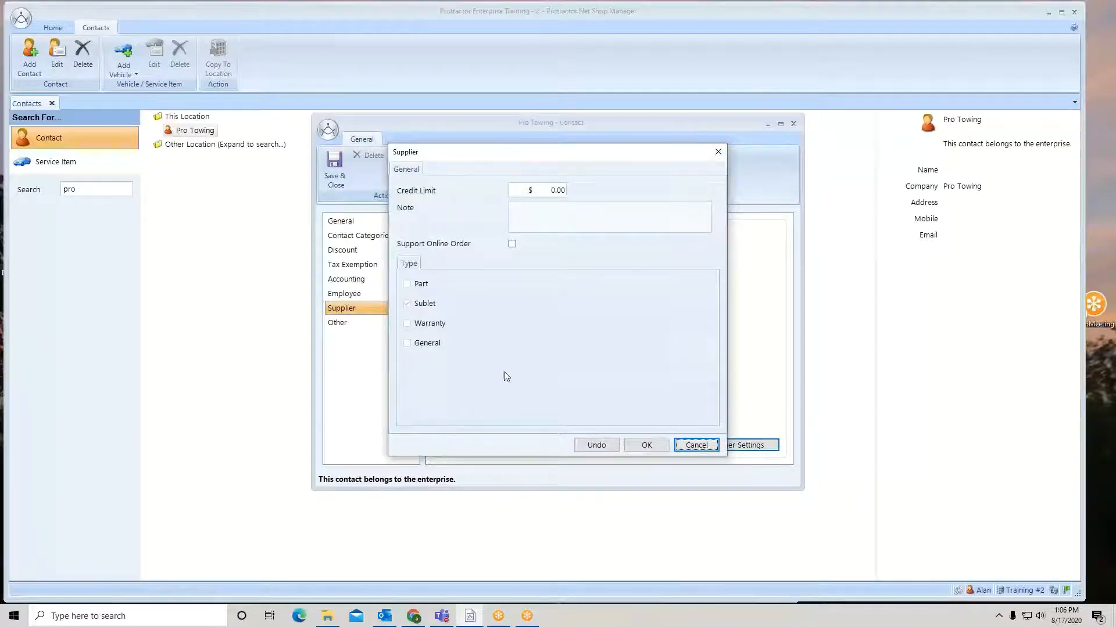
left_click(645, 446)
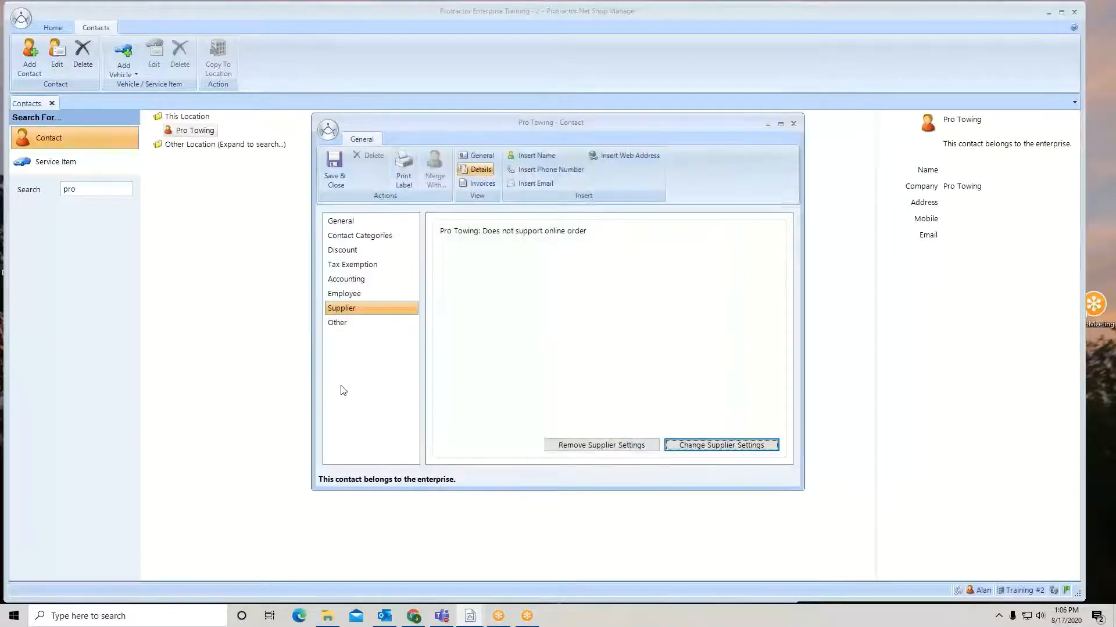
- Set the Pro Towing payable account's accounting term to COD (Payment Due Upon Delivery), save the account and contact, and close Contacts
left_click(354, 280)
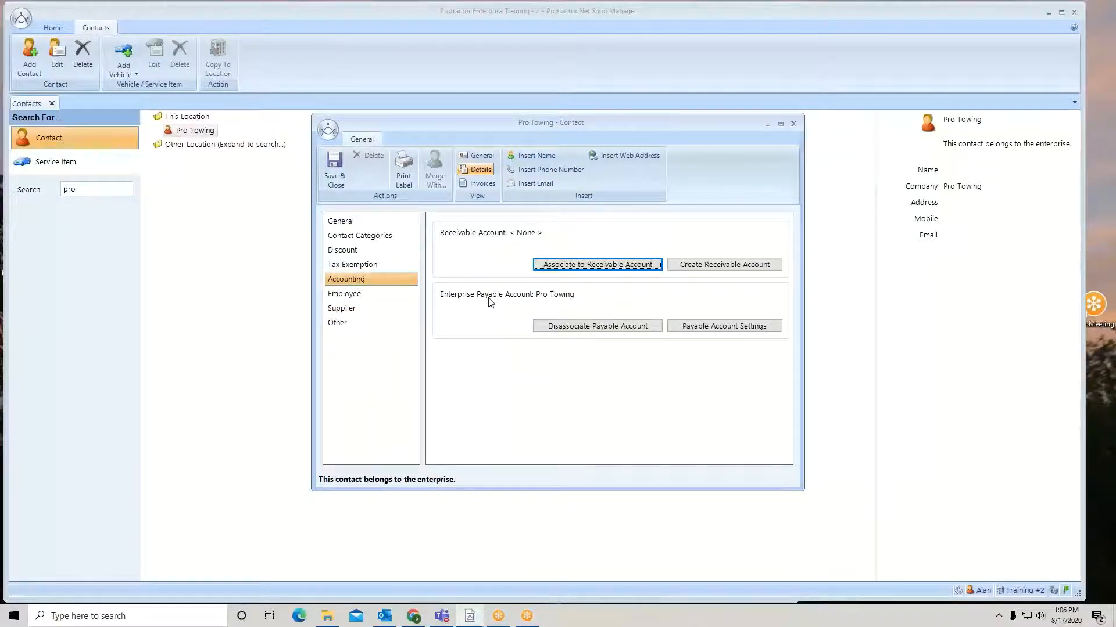
left_click(709, 328)
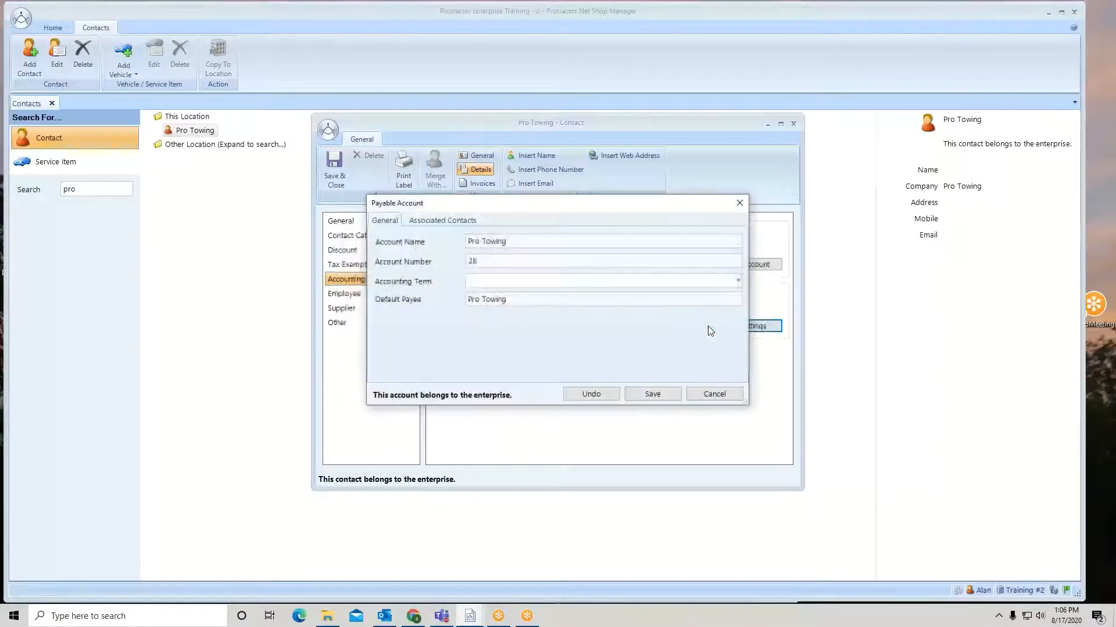
left_click(737, 281)
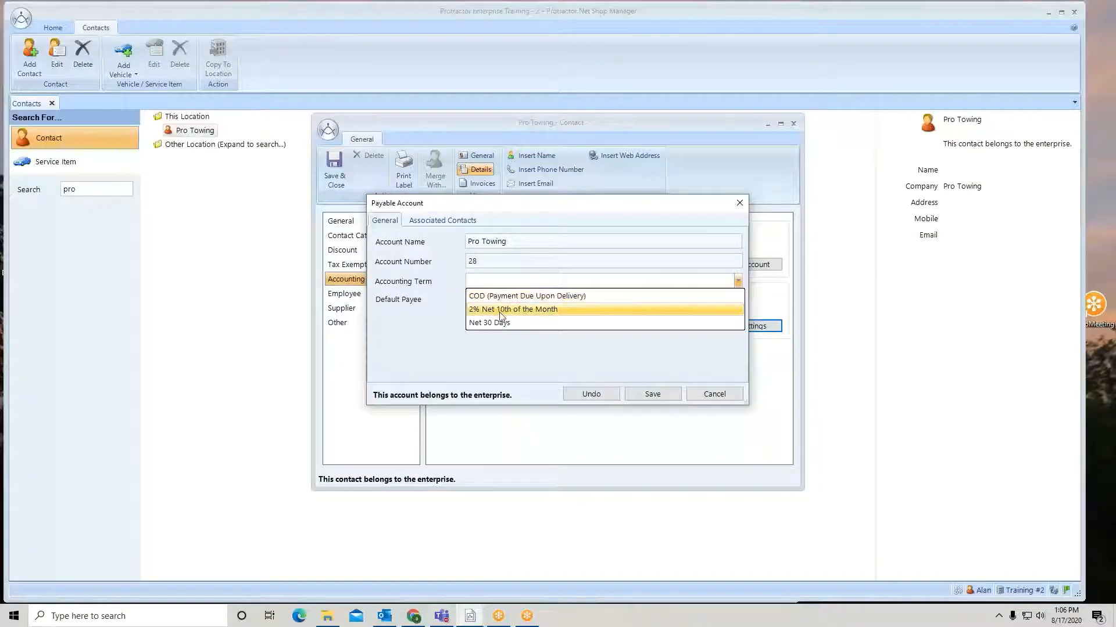
left_click(499, 300)
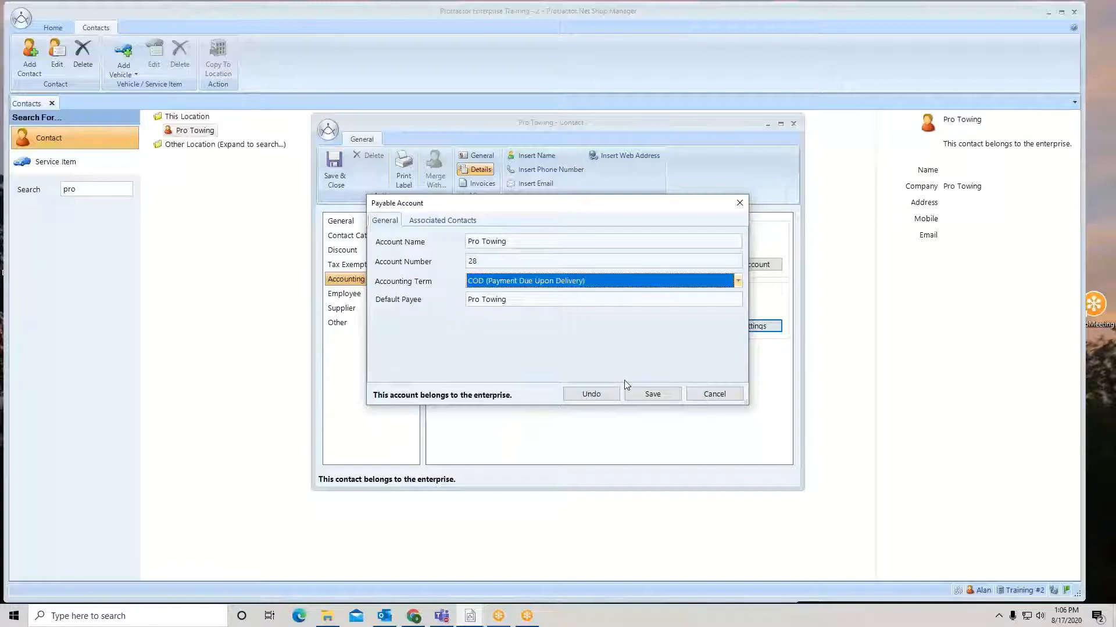
left_click(652, 394)
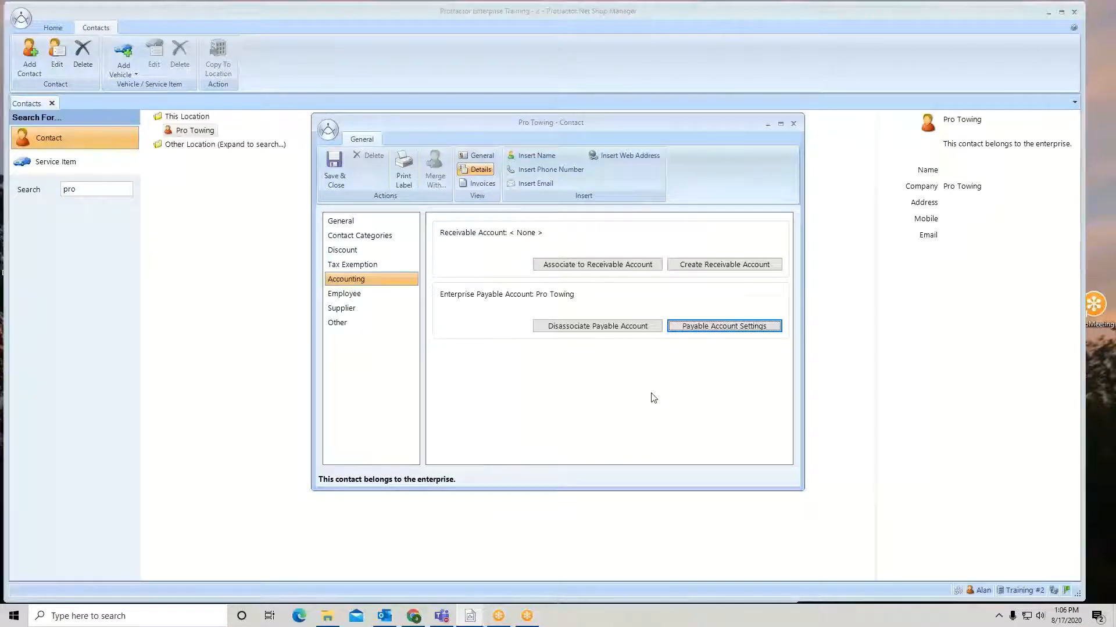
left_click(337, 169)
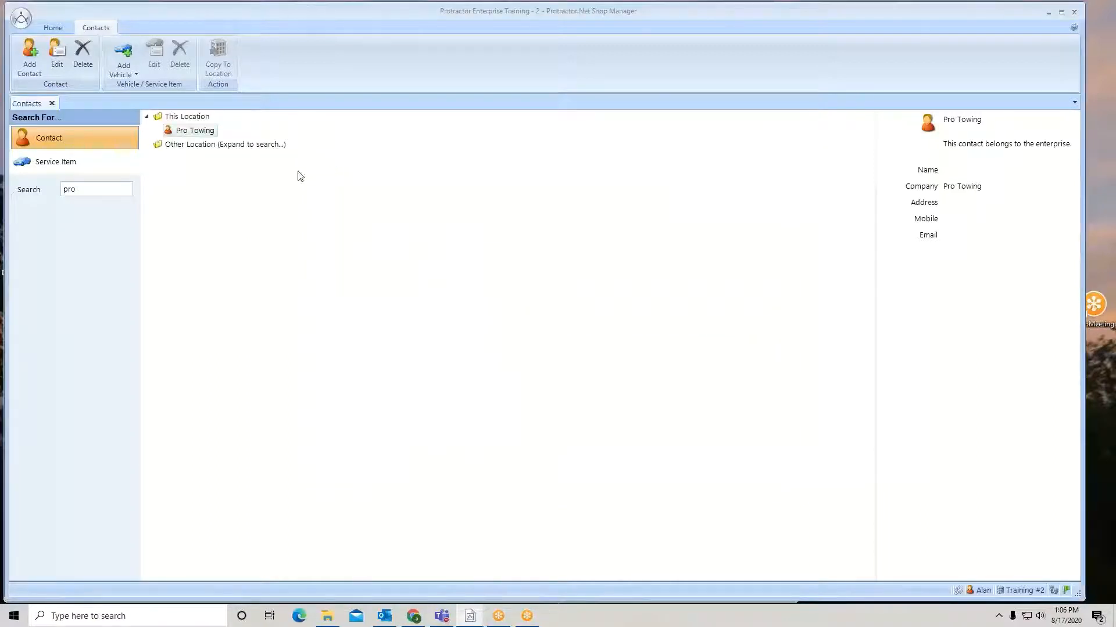
left_click(52, 104)
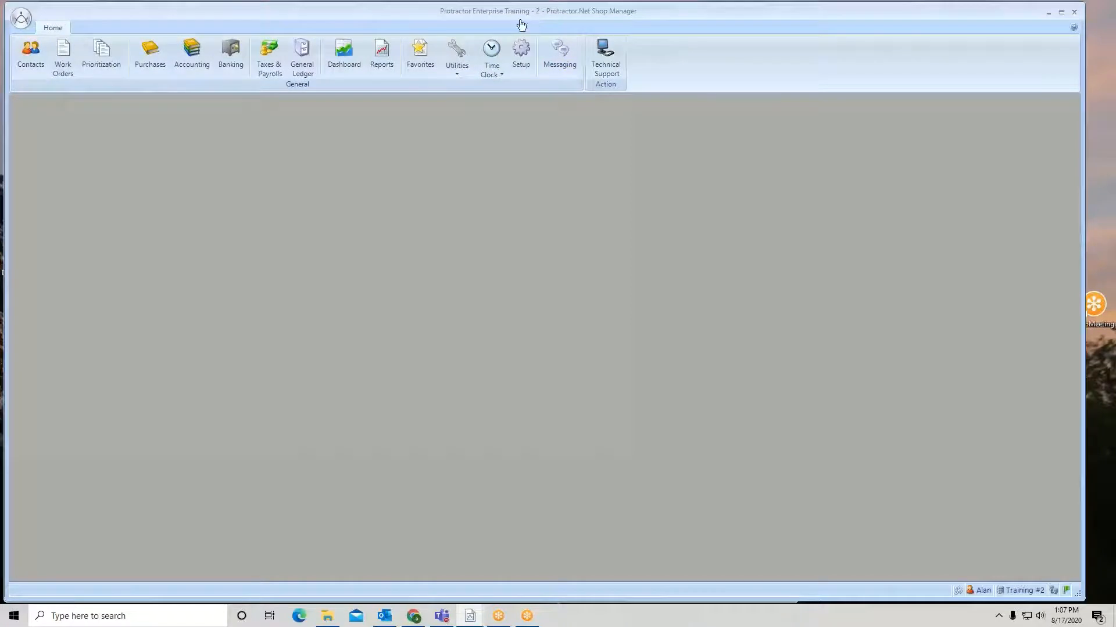
- List all payable accounts in Accounting with the wildcard *, inspect the Pro Towing account, and close Accounting
left_click(192, 56)
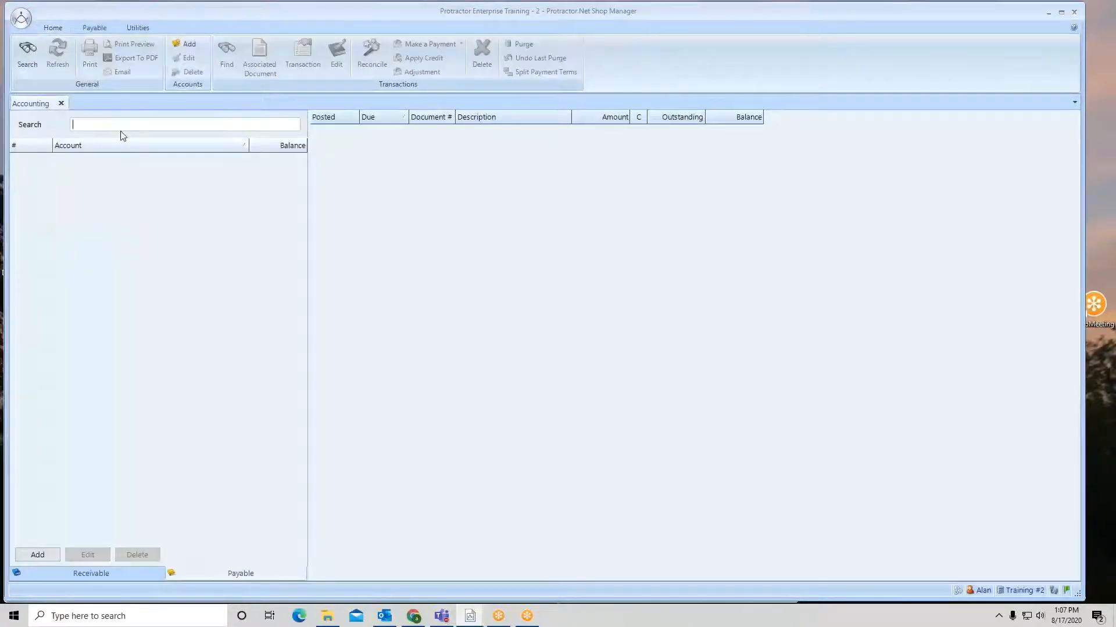
type("*")
key("Return")
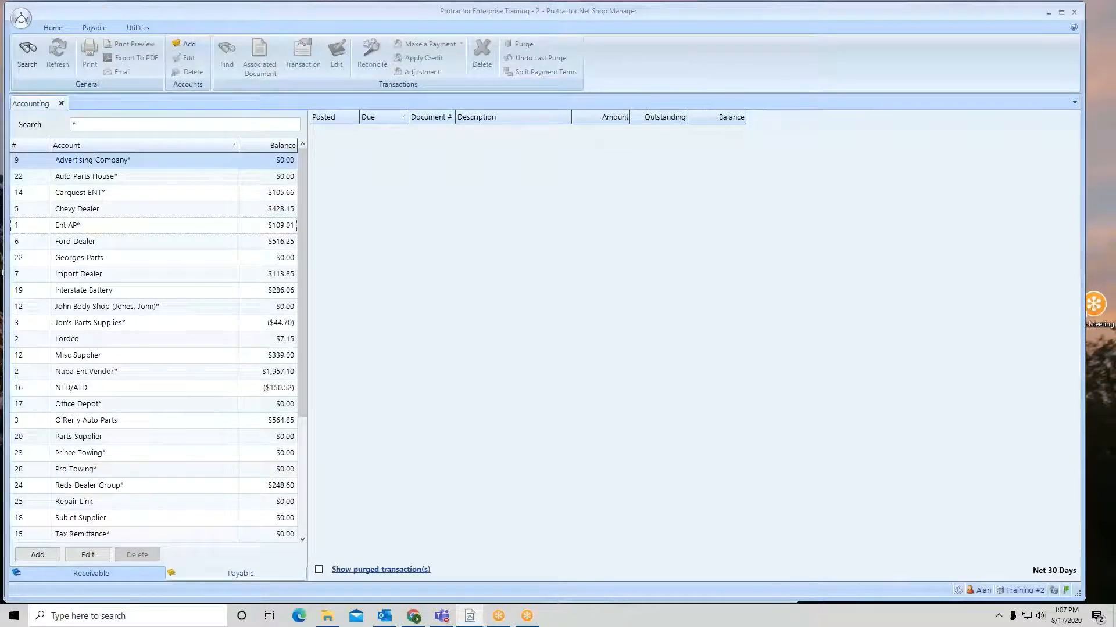
left_click(155, 469)
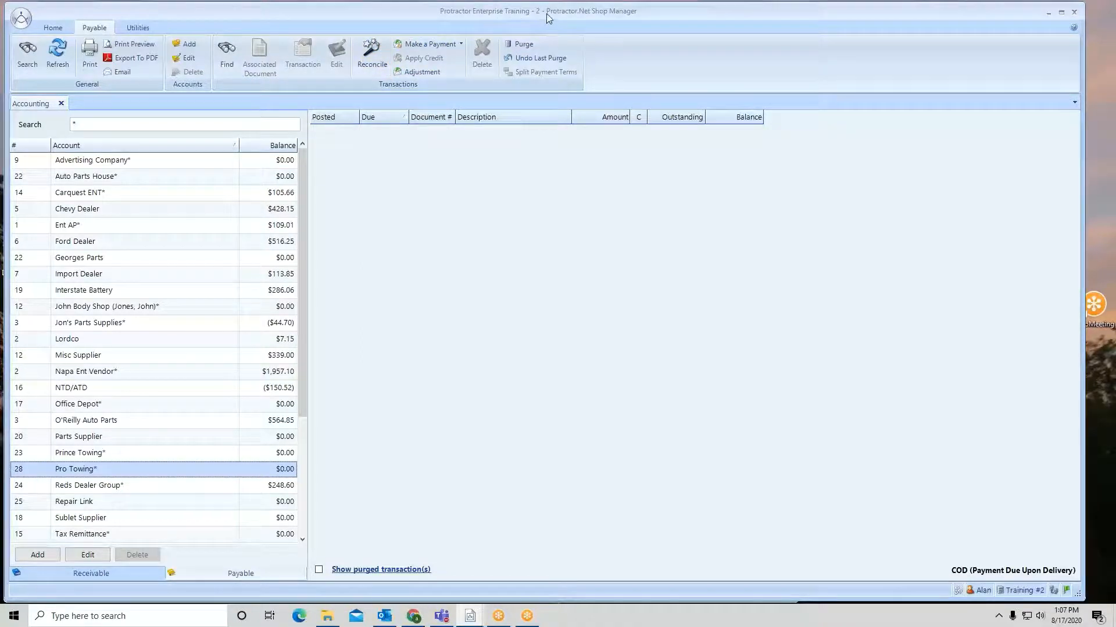
left_click(61, 104)
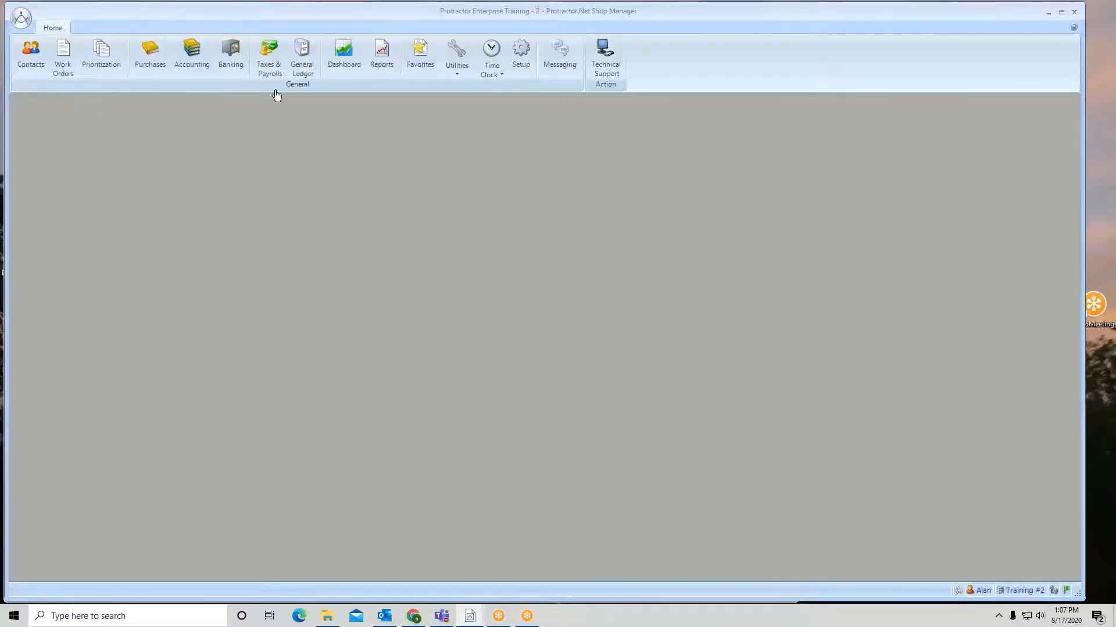
- Open the Payable Accounts page in the Training #2 location setup and list all its accounts
left_click(521, 55)
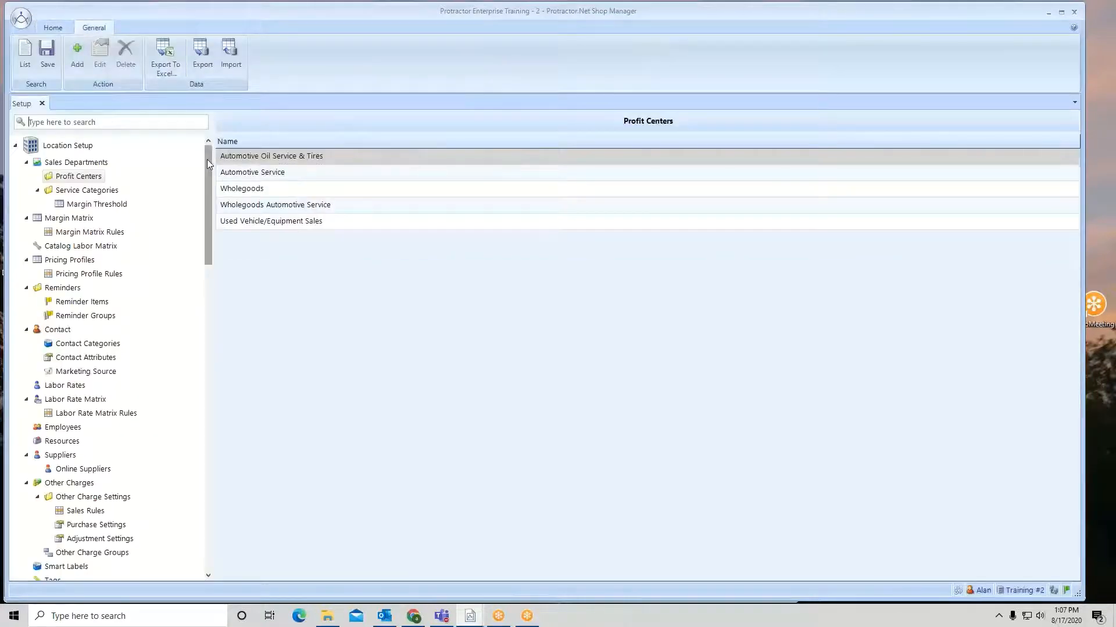
left_click_drag(207, 159, 203, 387)
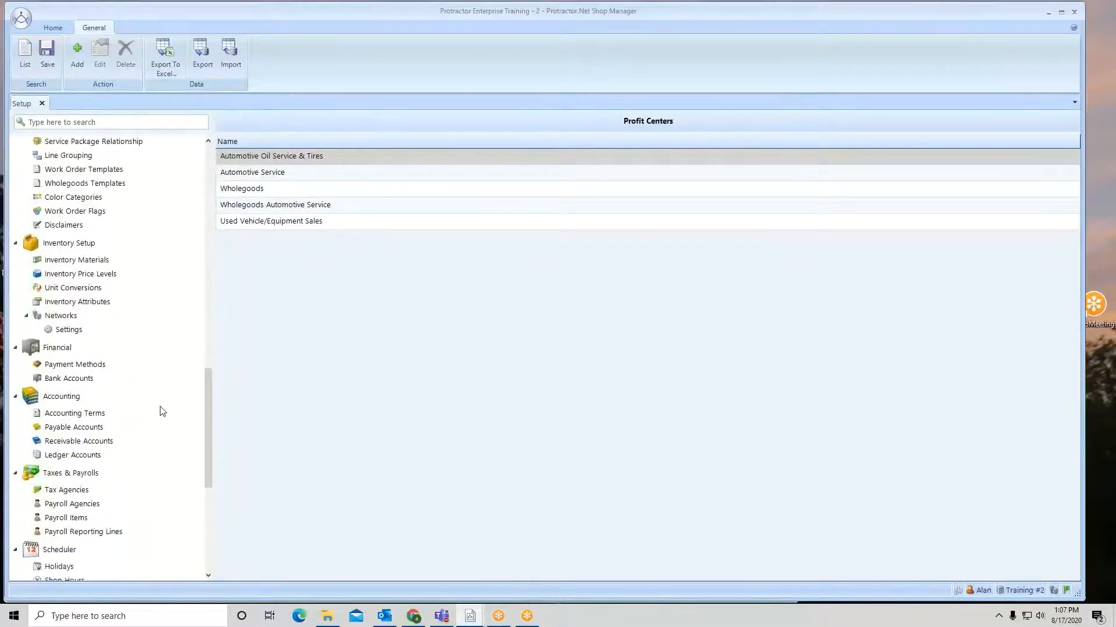
left_click(85, 428)
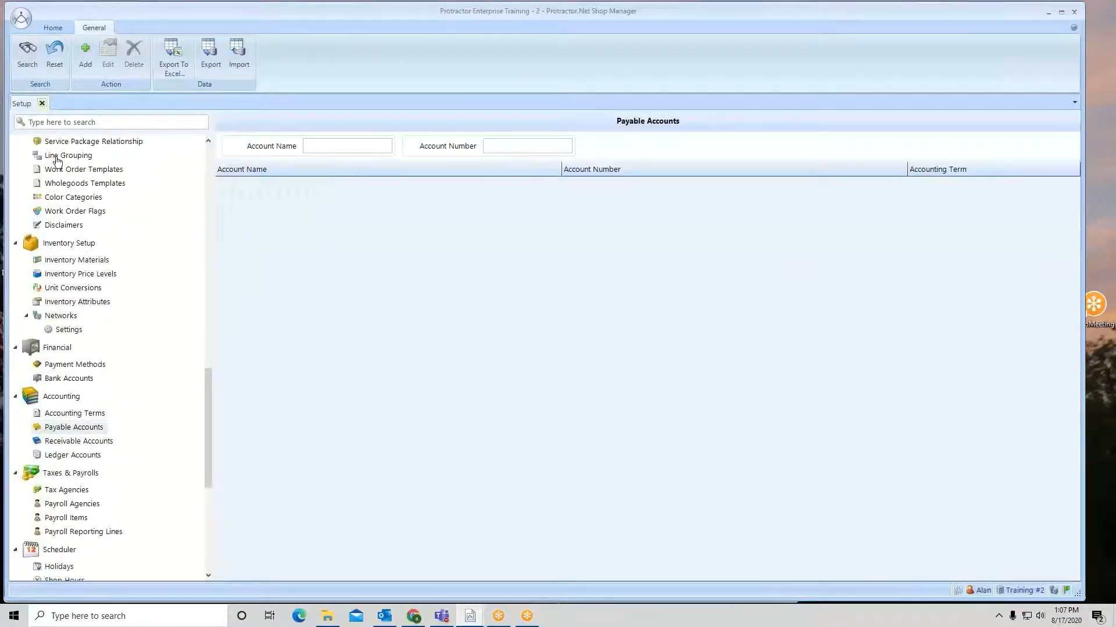
left_click(26, 58)
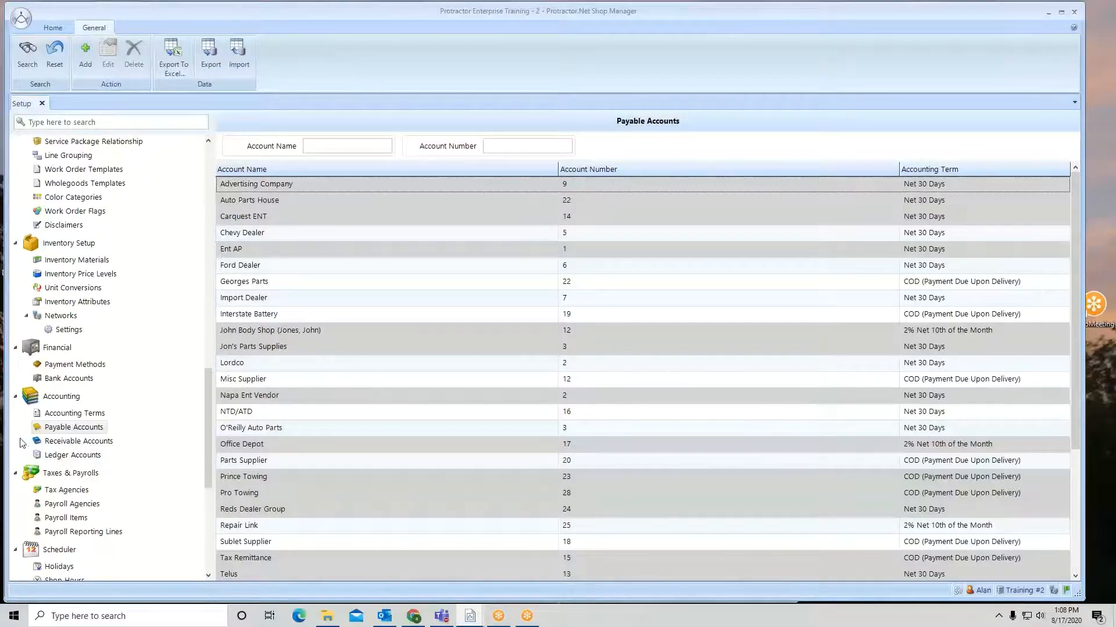
- Narrow the location window to reveal the enterprise window, and list all payable accounts in Enterprise Setup
left_click_drag(4, 441, 641, 500)
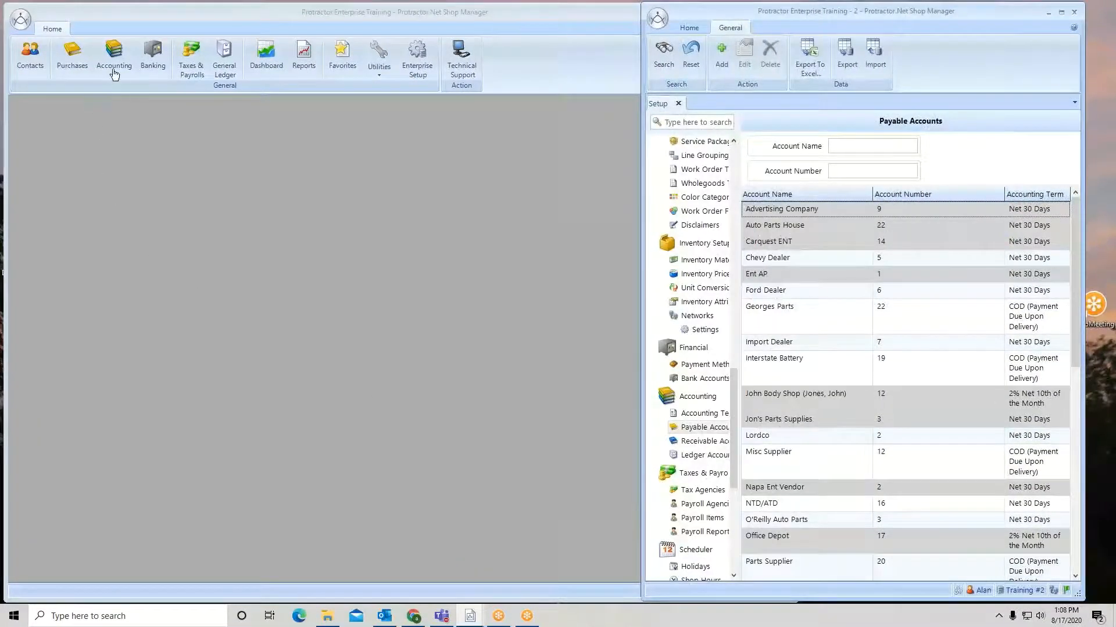
left_click(417, 55)
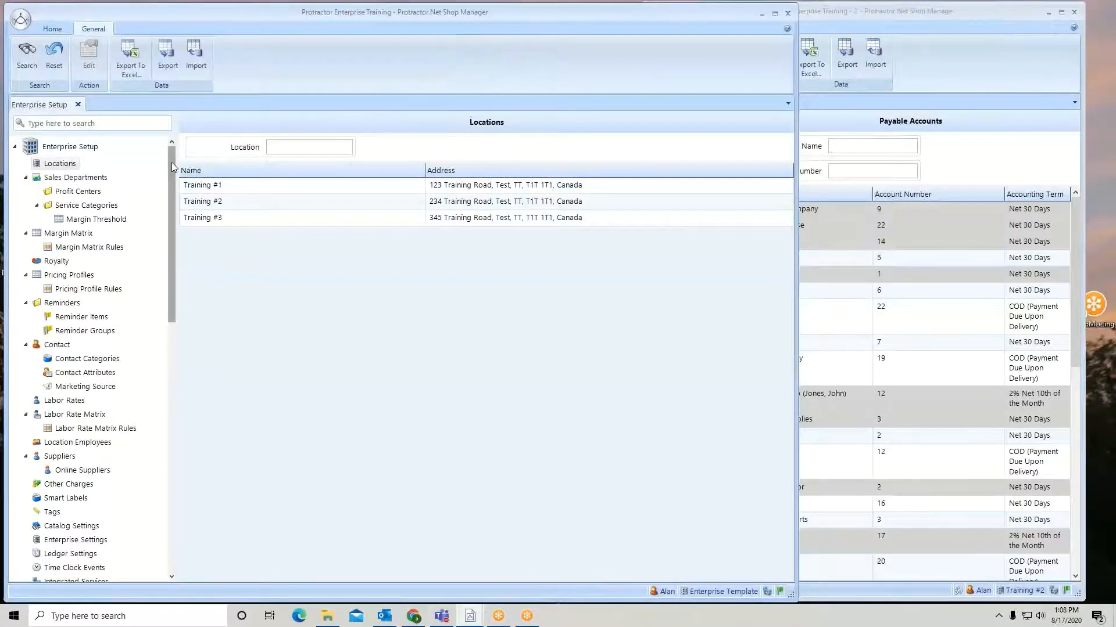
left_click_drag(172, 162, 166, 389)
left_click(85, 388)
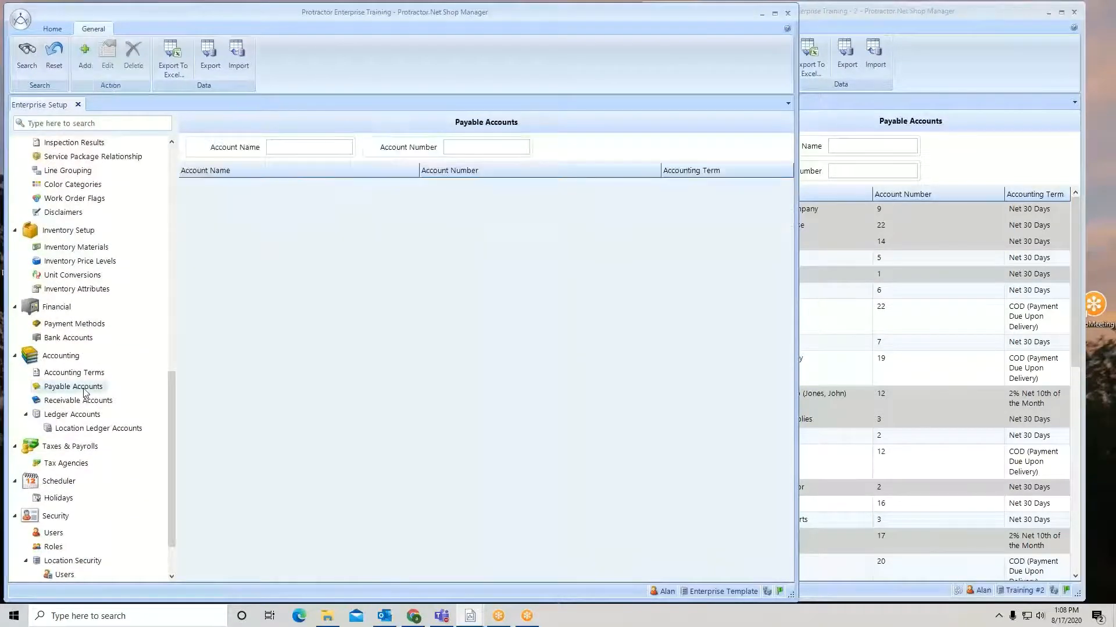
left_click(29, 58)
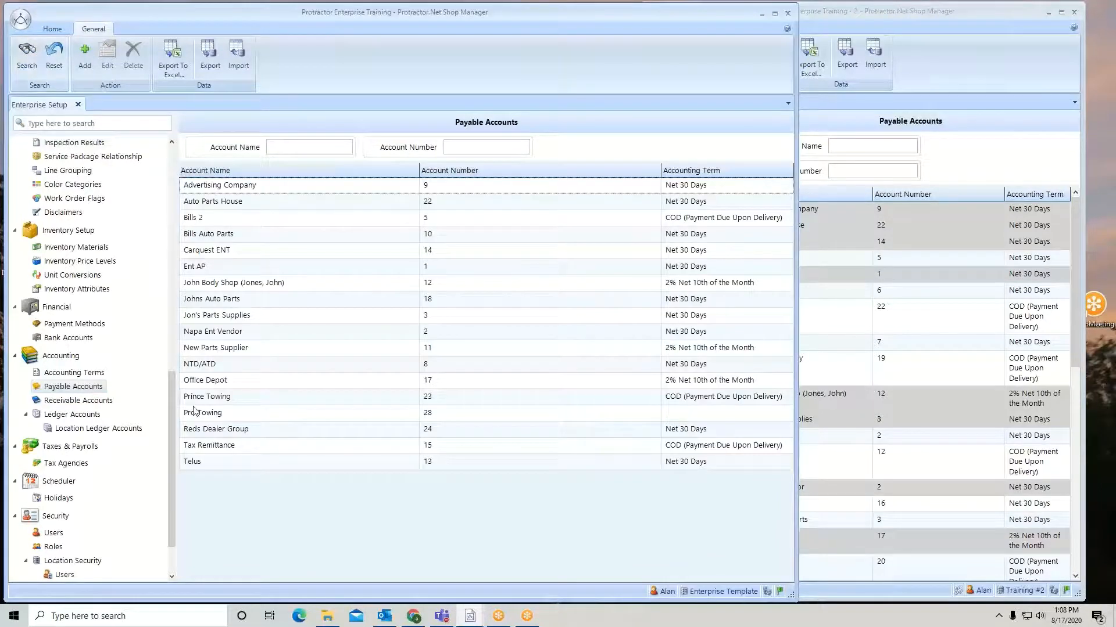
- Review the Pro Towing payable account's general settings at enterprise level and close them without saving
left_click(198, 416)
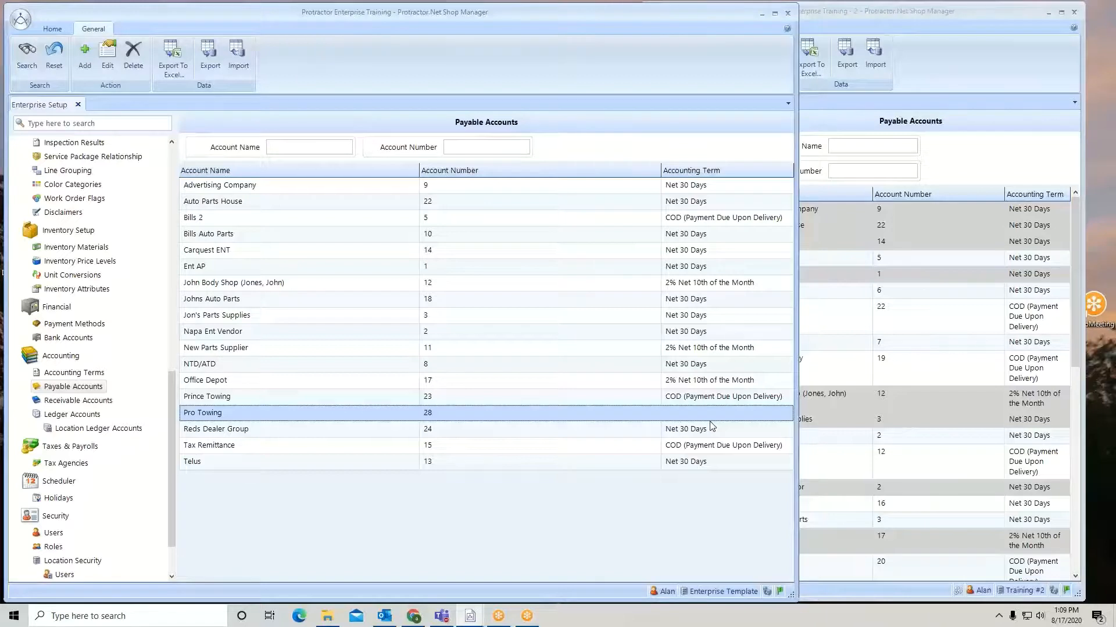
right_click(262, 417)
left_click(288, 438)
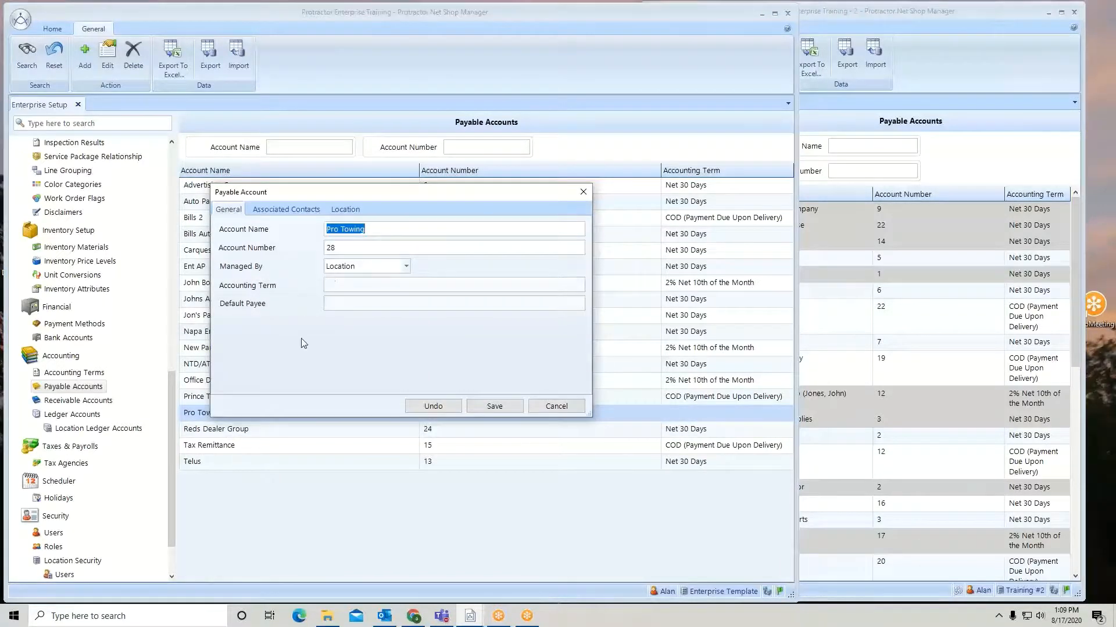
left_click(548, 409)
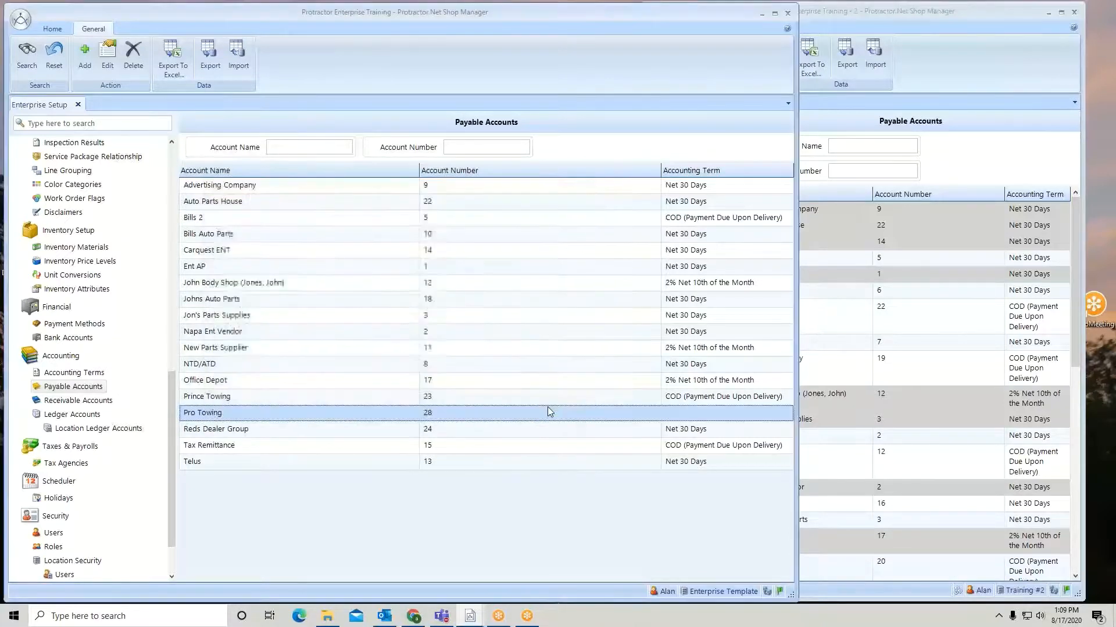